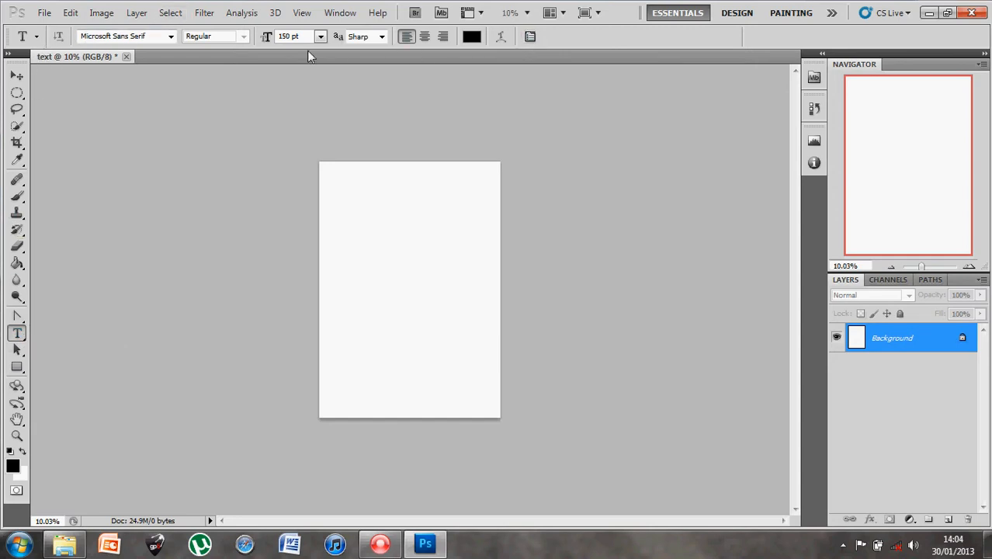
pyautogui.click(16, 109)
pyautogui.click(16, 93)
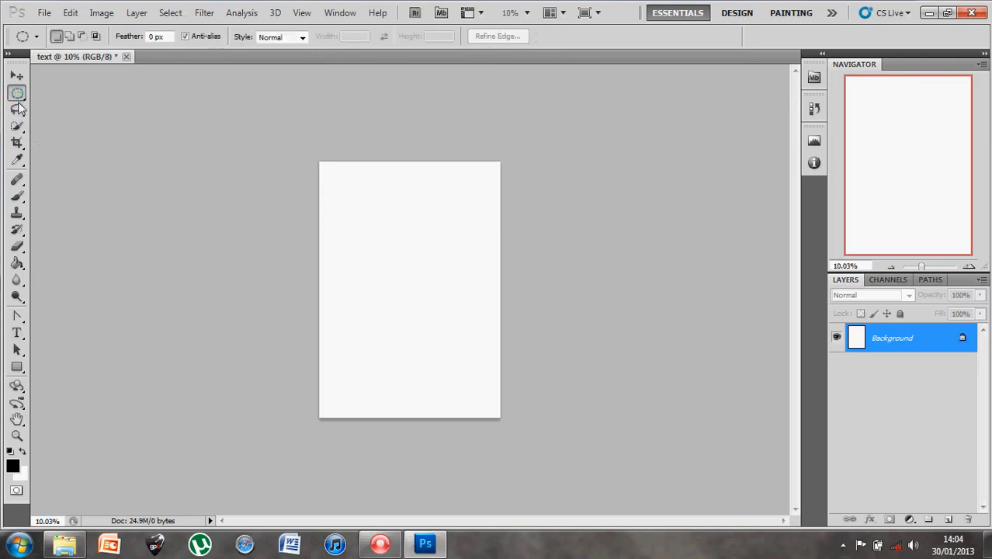
pyautogui.click(17, 178)
pyautogui.click(17, 160)
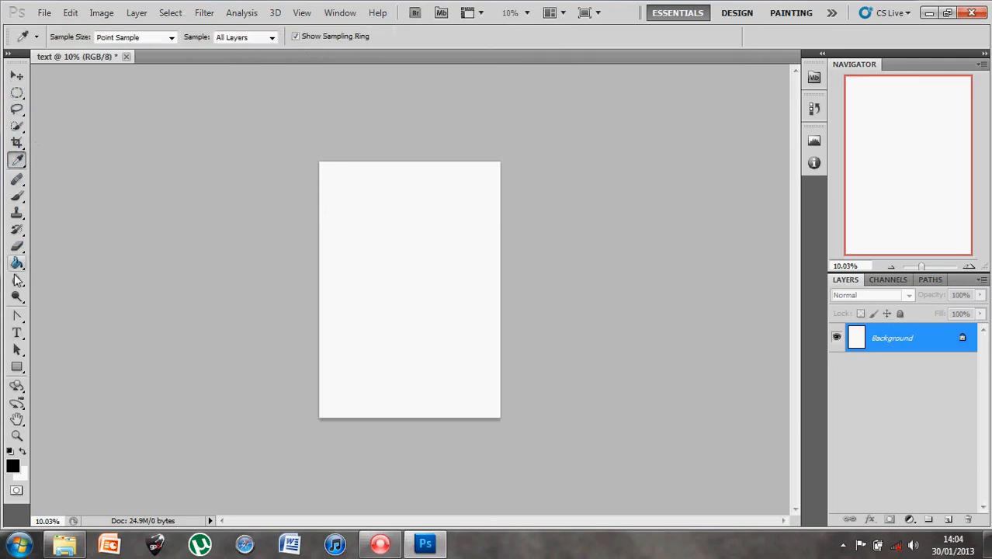
pyautogui.click(18, 336)
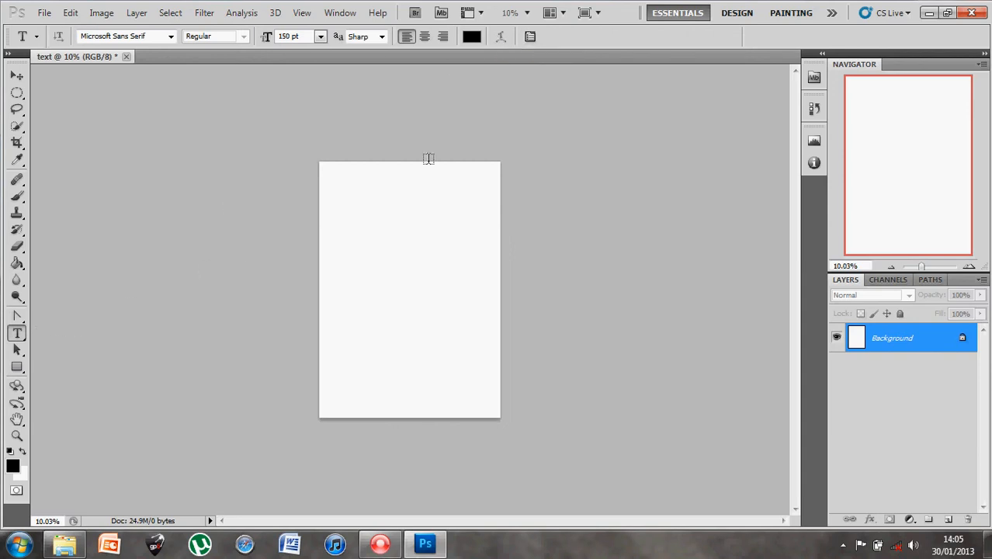
# Try out a purple text color in the color picker and set it back to black (000000).
pyautogui.click(471, 38)
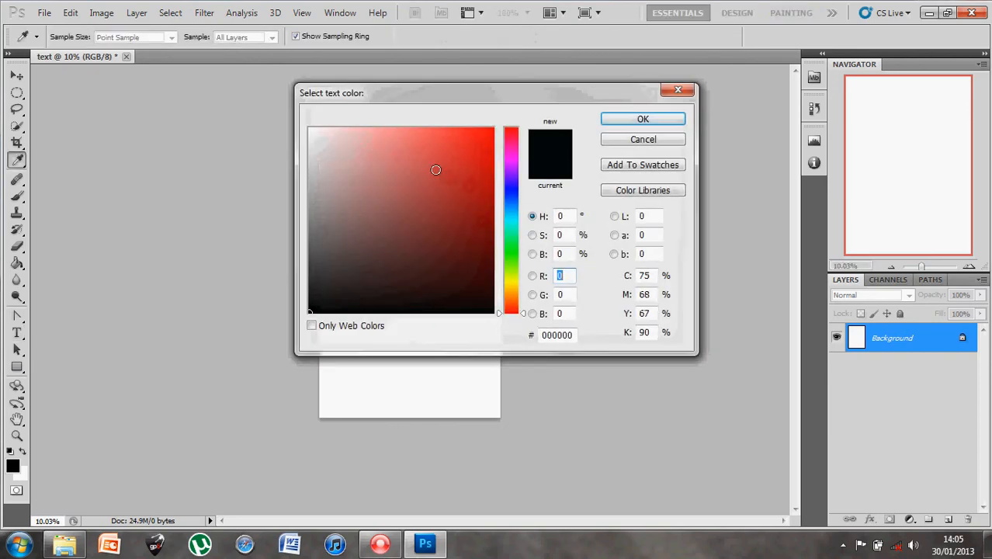
pyautogui.moveTo(460, 152)
pyautogui.mouseDown()
pyautogui.moveTo(430, 202)
pyautogui.moveTo(455, 171)
pyautogui.moveTo(439, 150)
pyautogui.moveTo(423, 172)
pyautogui.mouseUp()
pyautogui.moveTo(505, 194)
pyautogui.mouseDown()
pyautogui.moveTo(503, 298)
pyautogui.moveTo(505, 163)
pyautogui.mouseUp()
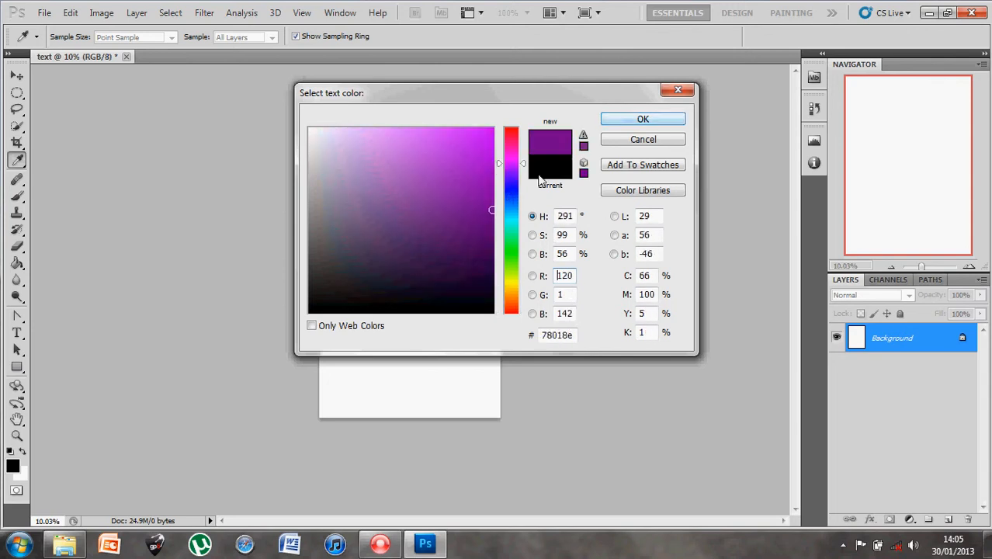
pyautogui.moveTo(474, 192); pyautogui.dragTo(309, 312)
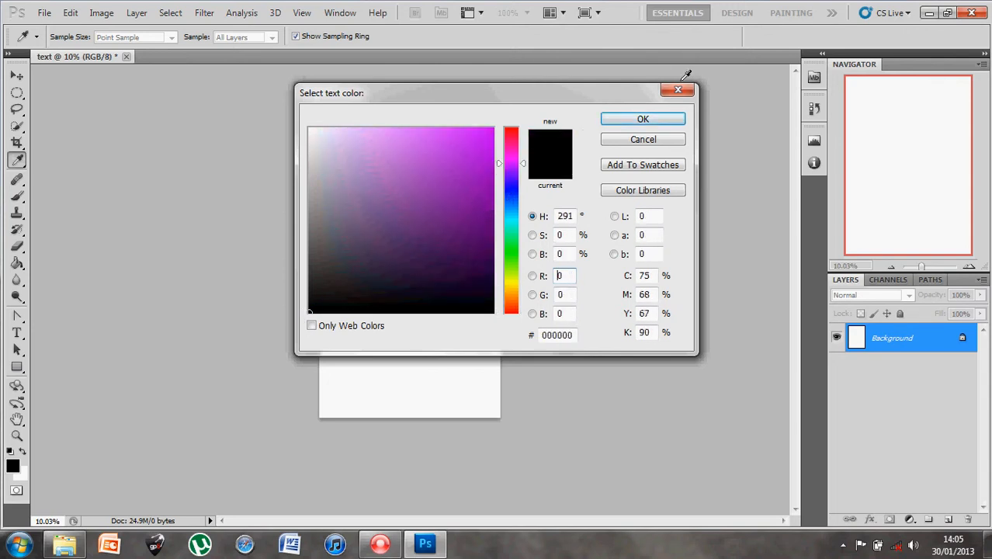
pyautogui.click(667, 120)
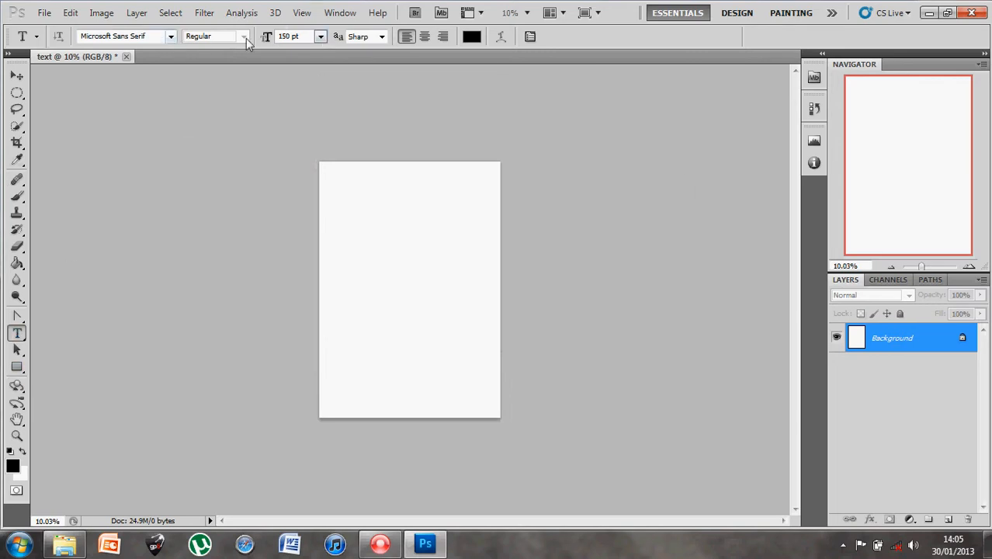
# Add a first name as 150 pt black text in the upper part of the page and shift it slightly left.
pyautogui.click(344, 241)
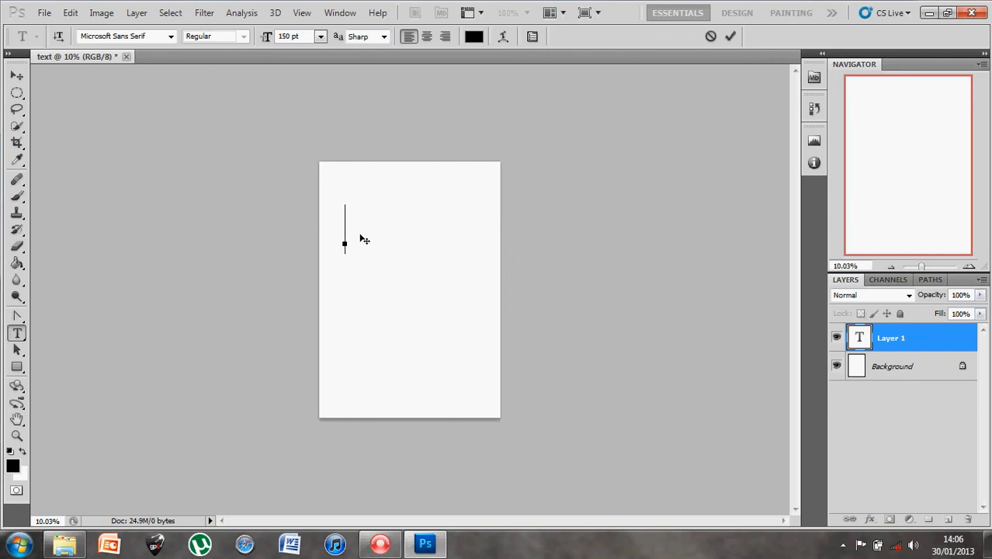
pyautogui.write('Mark')
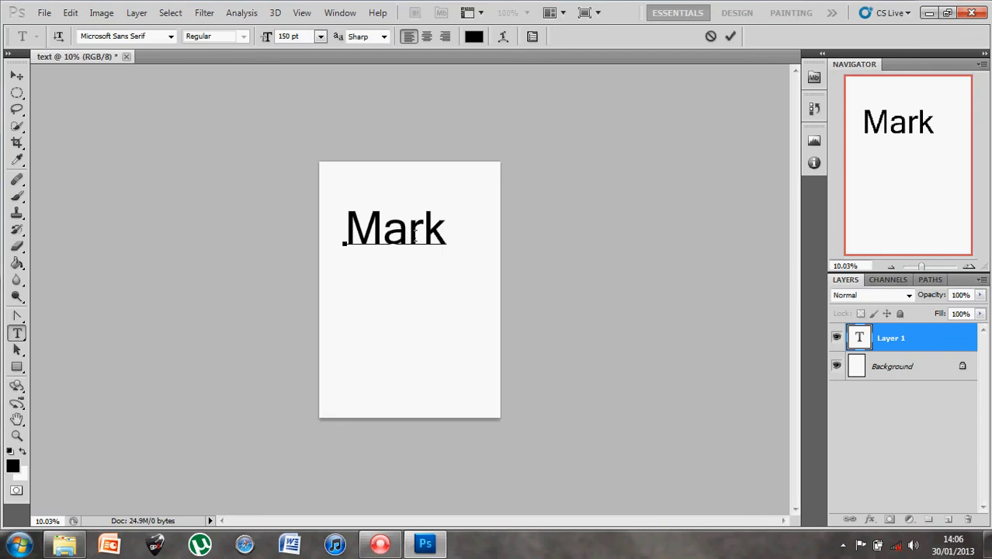
pyautogui.click(730, 37)
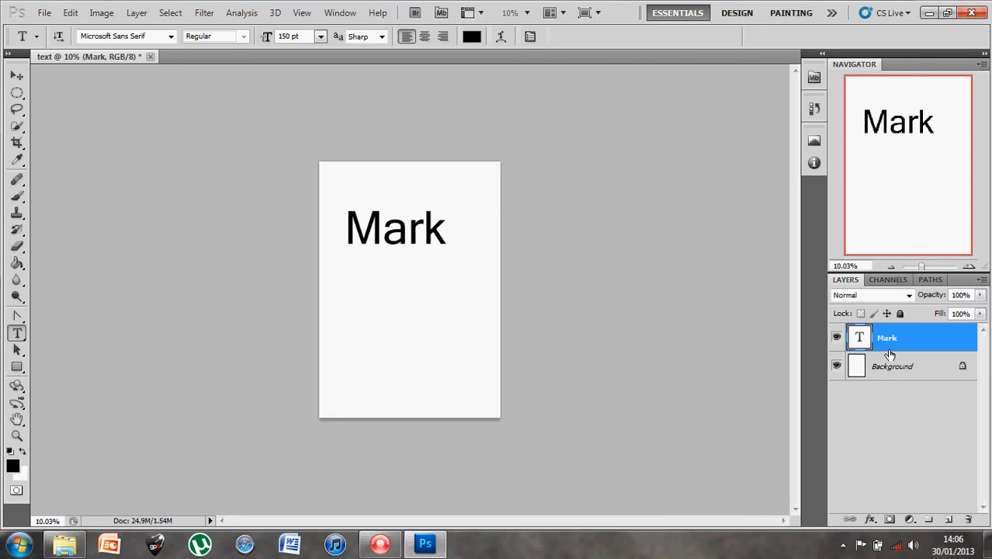
pyautogui.click(16, 75)
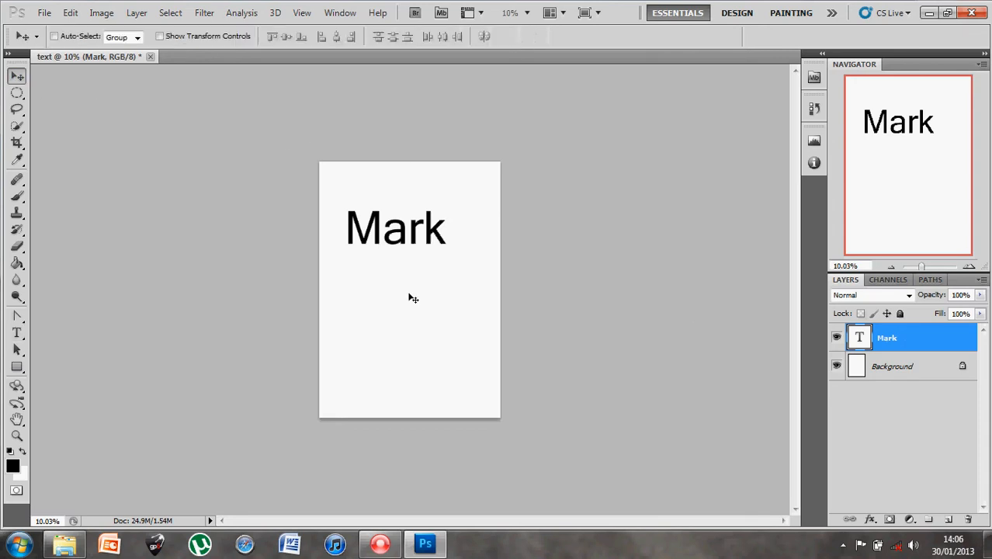
pyautogui.moveTo(407, 243)
pyautogui.mouseDown()
pyautogui.moveTo(412, 272)
pyautogui.moveTo(394, 235)
pyautogui.mouseUp()
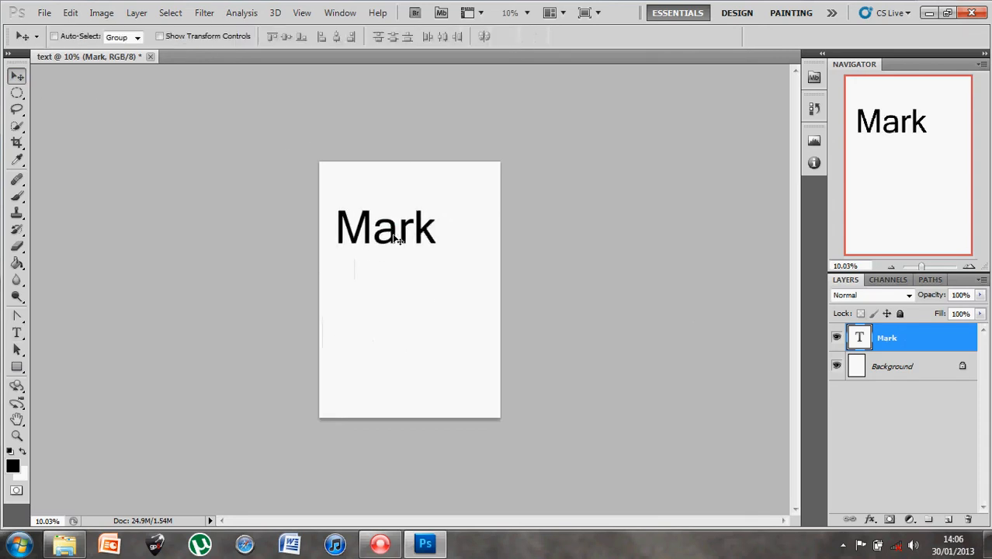
# Try scaling the name text up proportionally to about 133%.
pyautogui.click(70, 12)
pyautogui.moveTo(264, 281)
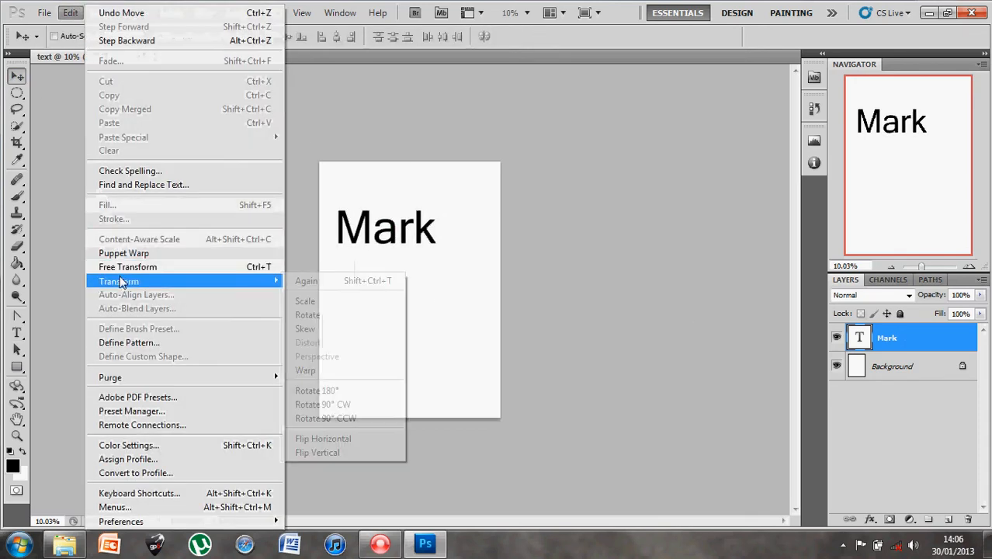
pyautogui.click(303, 301)
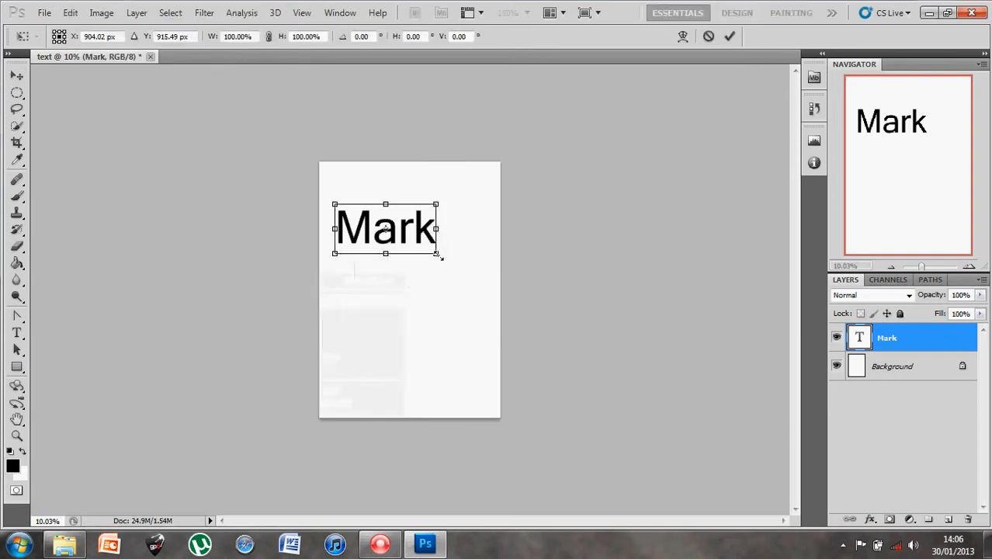
pyautogui.moveTo(439, 256); pyautogui.dragTo(465, 286)
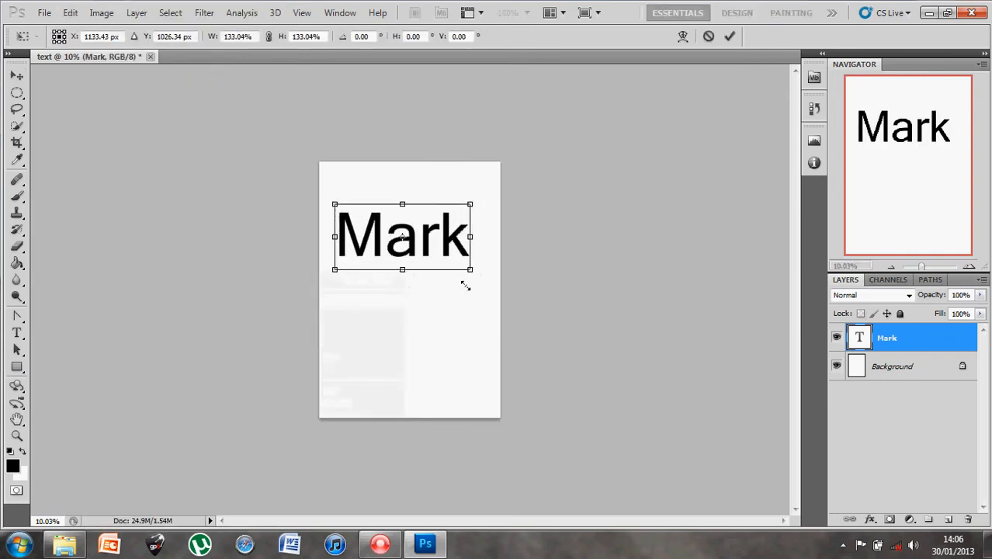
pyautogui.click(709, 36)
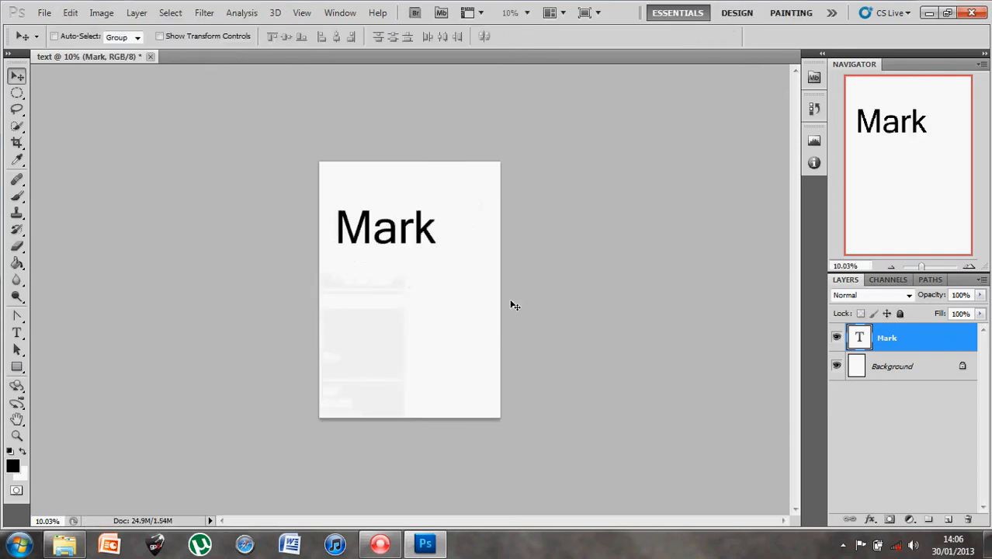
# Shift the name text slightly down and to the right, and set its font size to 170 pt.
pyautogui.moveTo(401, 234); pyautogui.dragTo(411, 247)
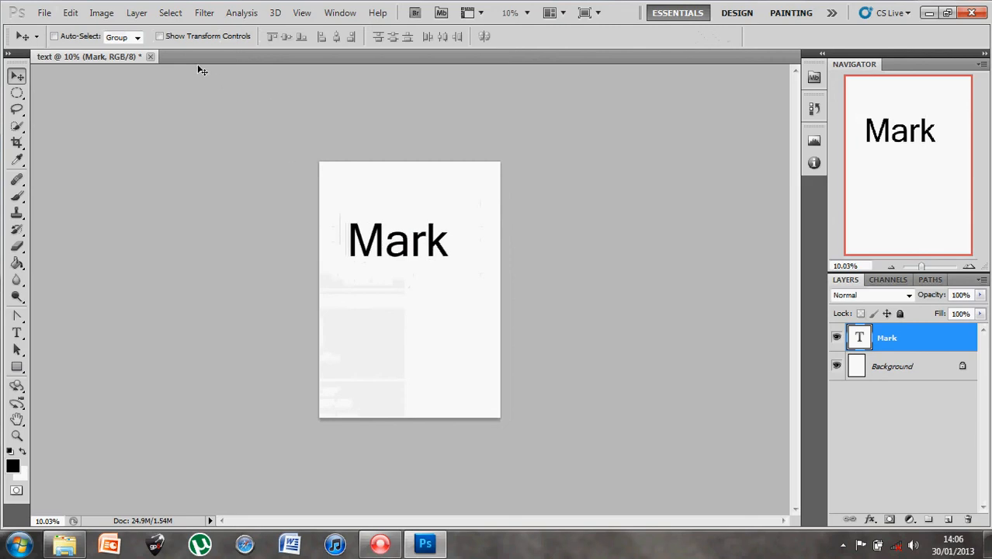
pyautogui.click(16, 333)
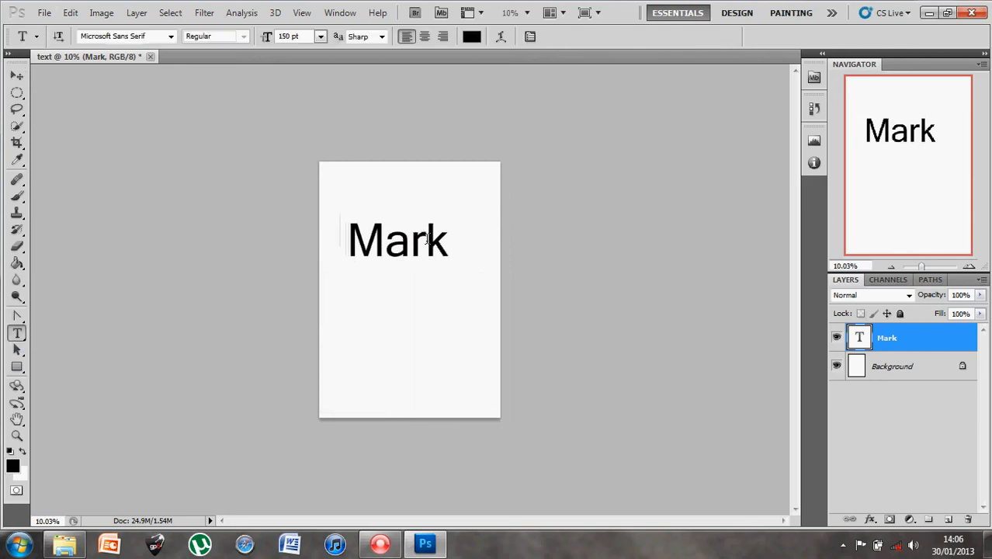
pyautogui.moveTo(440, 242); pyautogui.dragTo(351, 243)
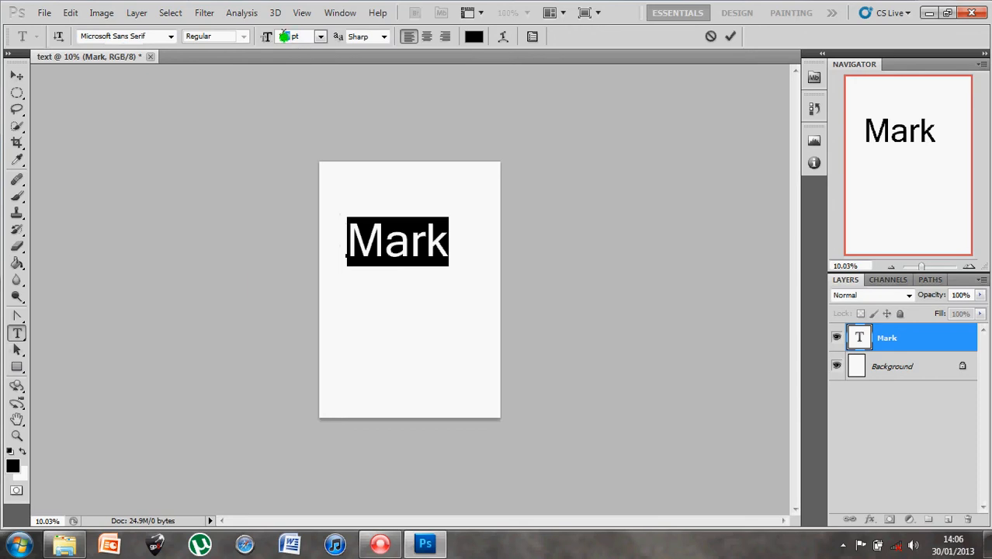
pyautogui.write('170')
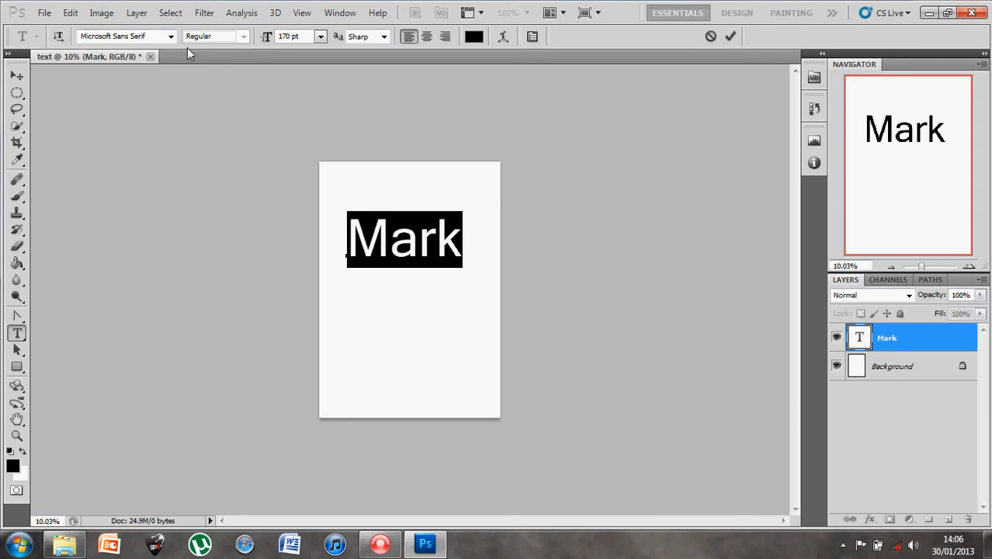
# Change the font of the selected name text to Imprint MT Shadow.
pyautogui.click(159, 36)
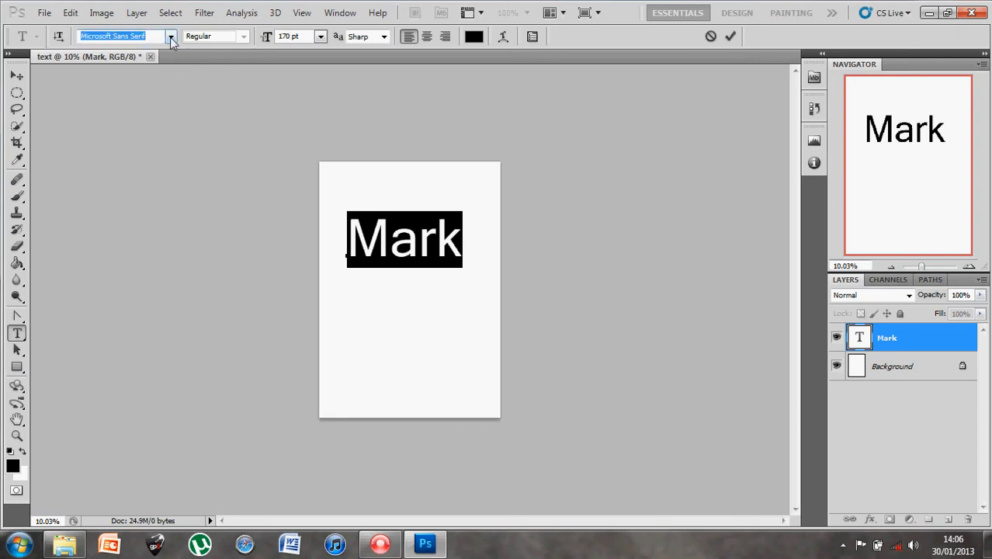
pyautogui.click(171, 39)
pyautogui.click(172, 76)
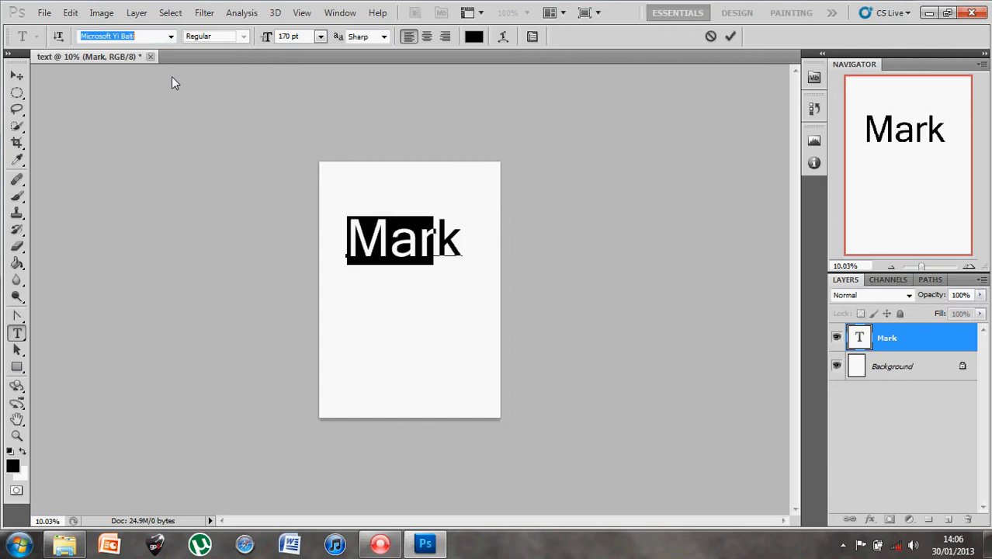
pyautogui.click(170, 36)
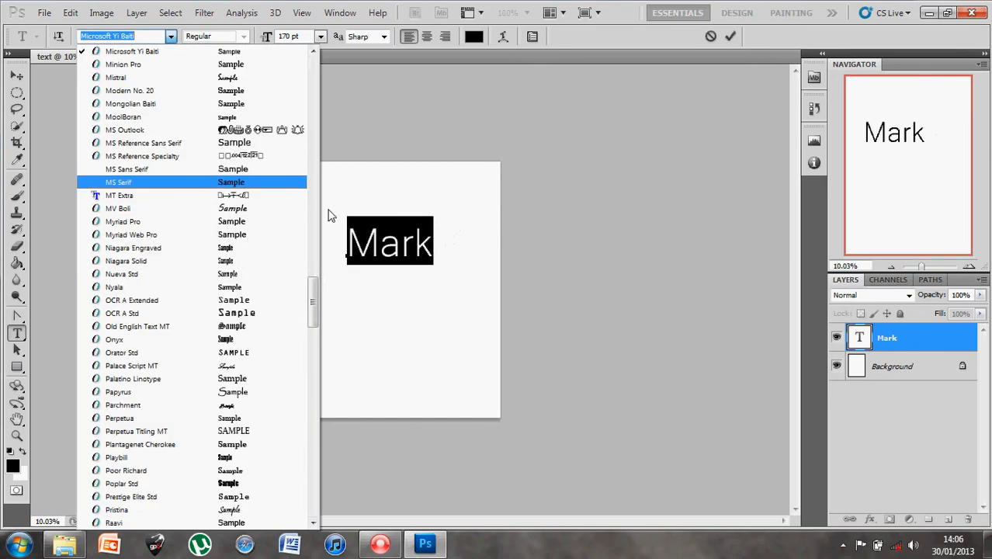
pyautogui.moveTo(310, 277); pyautogui.dragTo(314, 233)
pyautogui.scroll(1, 283, 204)
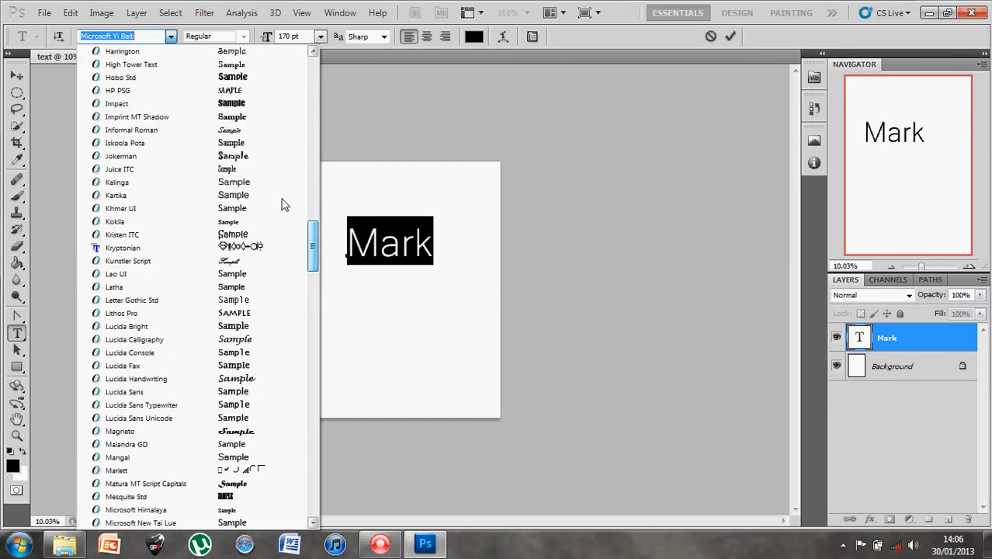
pyautogui.click(242, 116)
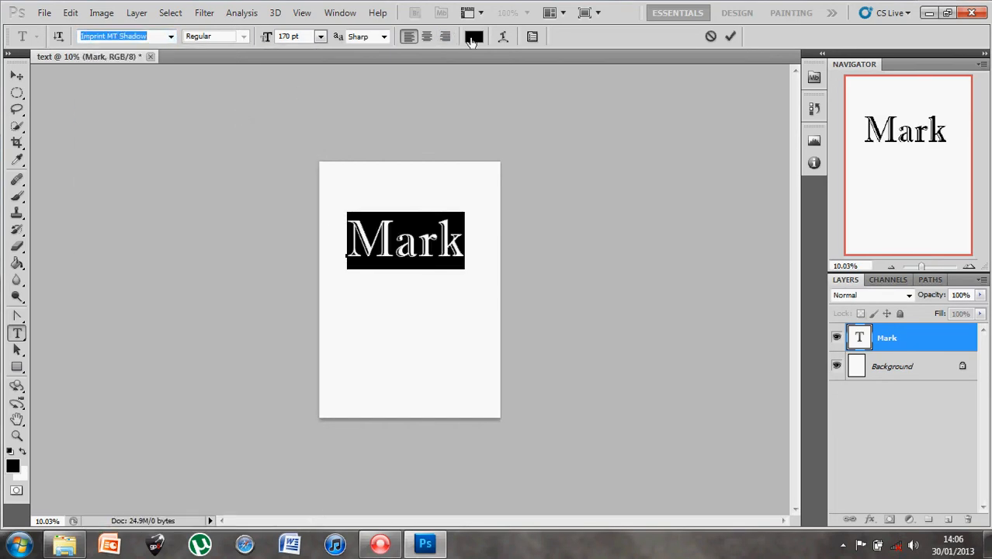
# Set the name text's color to light red (e66565) and commit the text edits.
pyautogui.click(474, 37)
pyautogui.click(412, 146)
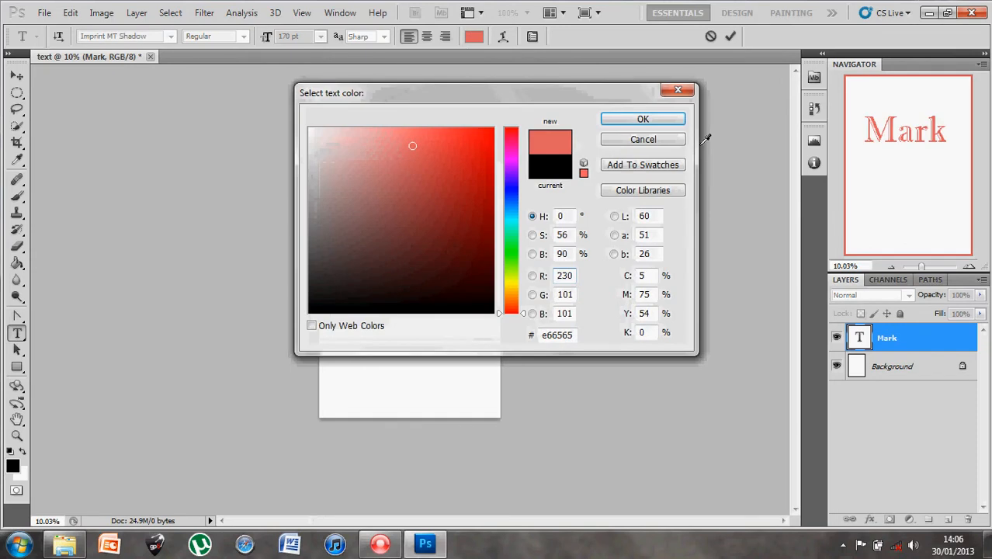
pyautogui.click(681, 123)
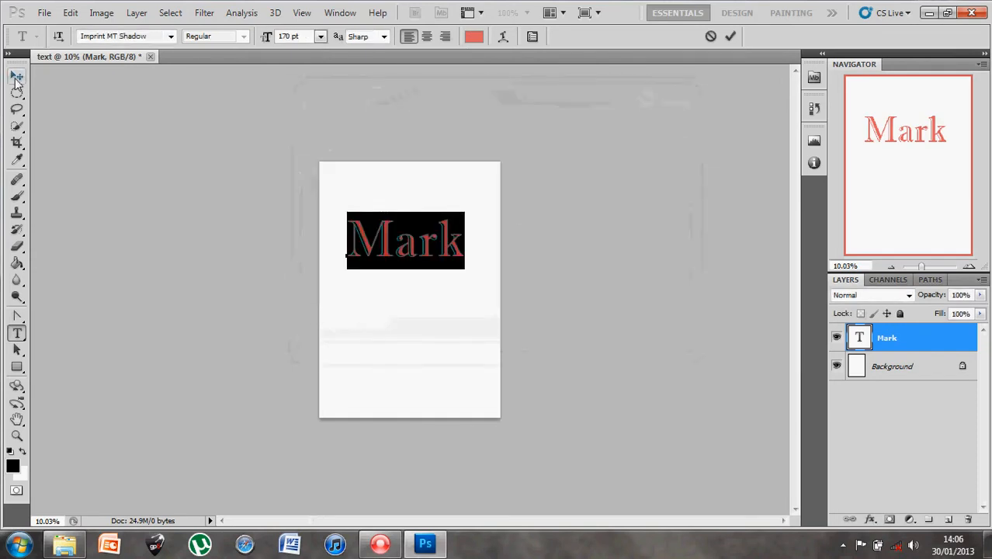
pyautogui.click(731, 36)
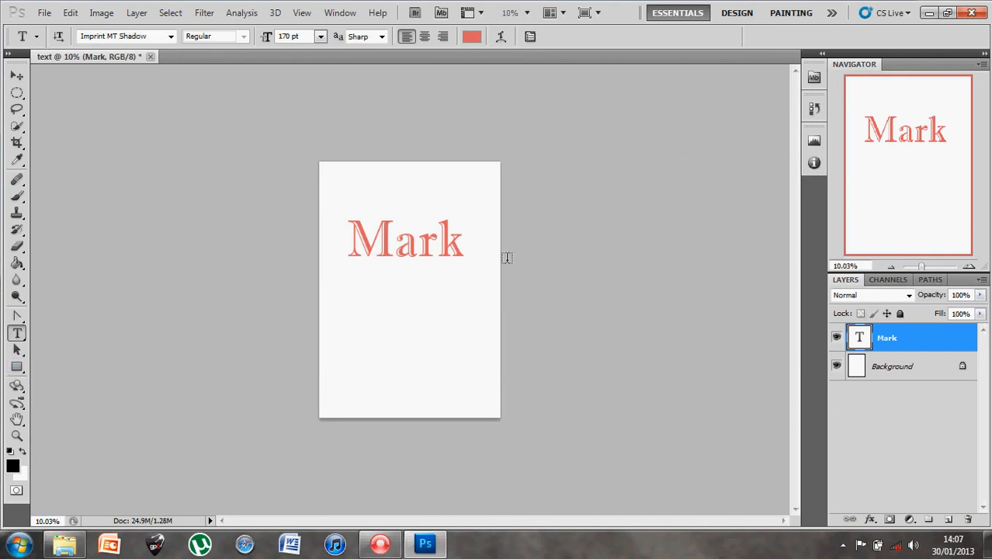
# Try drawing a paragraph text box overlapping the lower half of the name.
pyautogui.moveTo(923, 264); pyautogui.dragTo(925, 266)
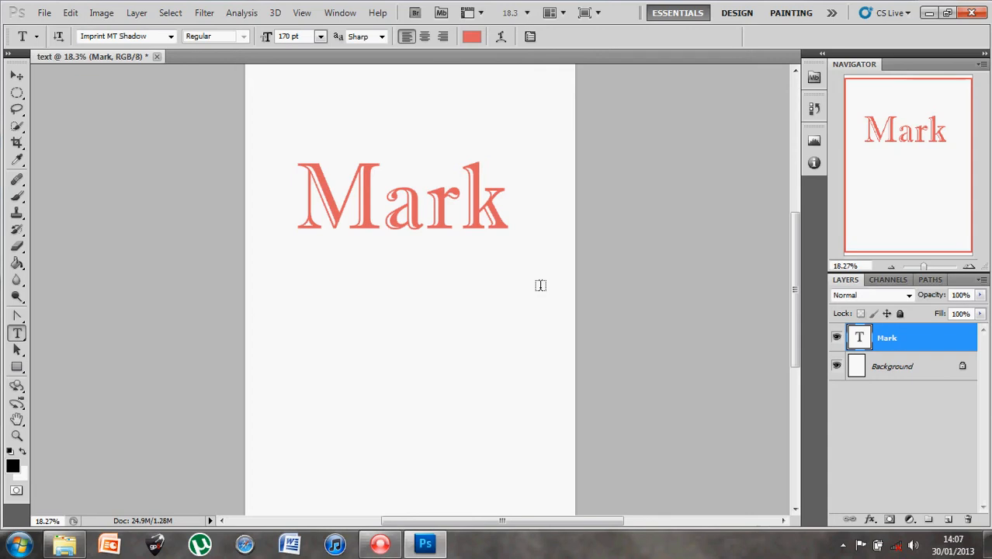
pyautogui.moveTo(541, 285); pyautogui.dragTo(282, 192)
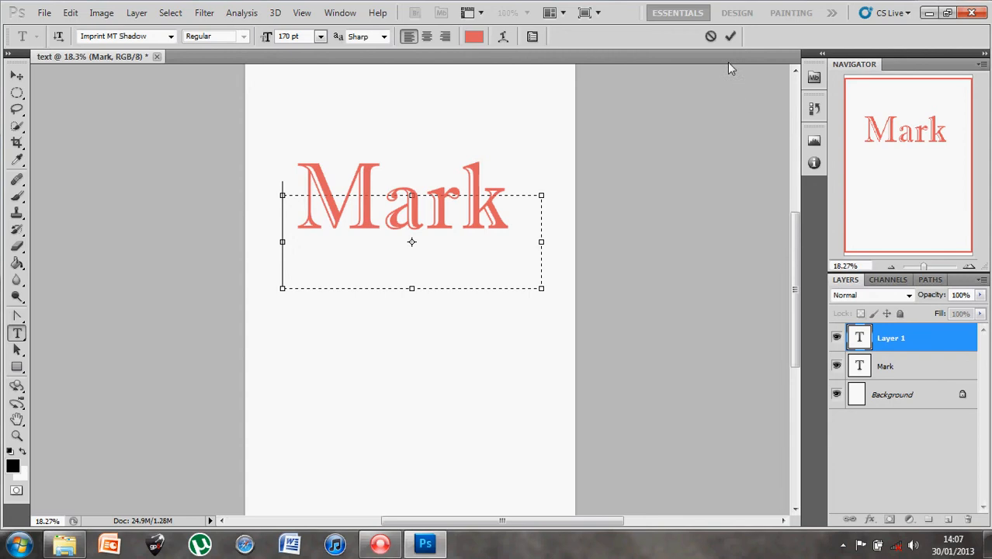
pyautogui.click(713, 38)
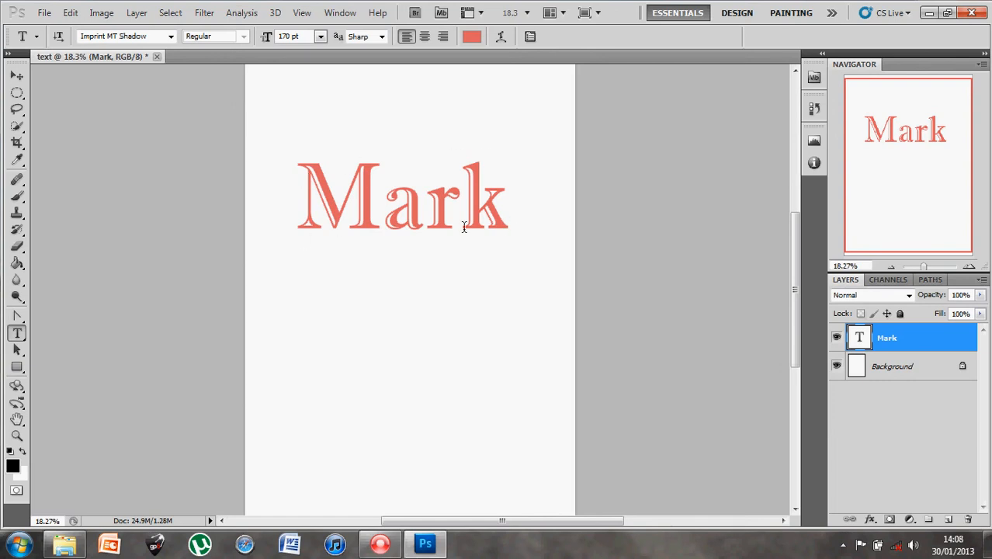
# Select the whole name text and set its color to black.
pyautogui.moveTo(501, 223); pyautogui.dragTo(303, 220)
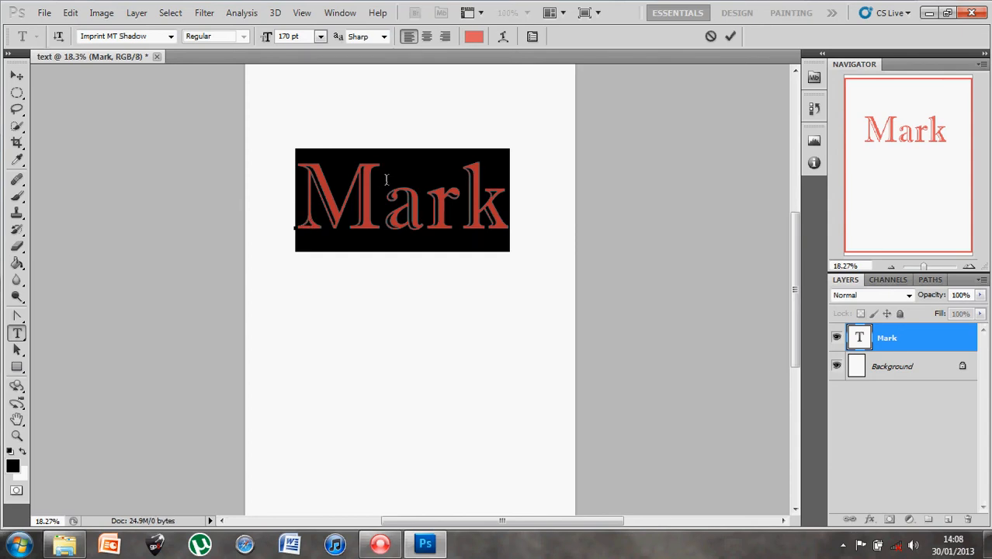
pyautogui.click(474, 37)
pyautogui.moveTo(437, 215); pyautogui.dragTo(217, 330)
pyautogui.click(658, 119)
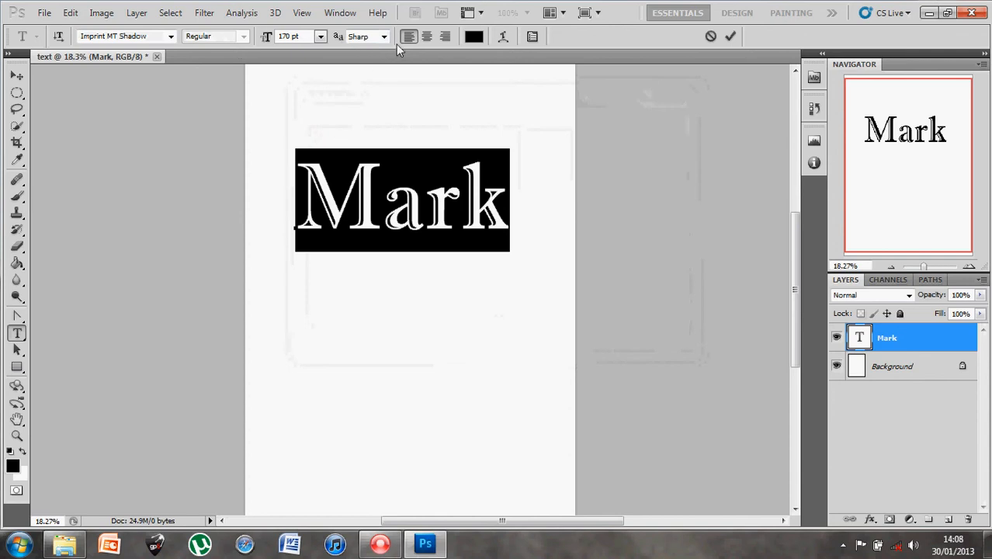
# Try an Arc warp on the name text with 18% bend, comparing the vertical and horizontal orientations.
pyautogui.click(504, 38)
pyautogui.moveTo(488, 122); pyautogui.dragTo(722, 99)
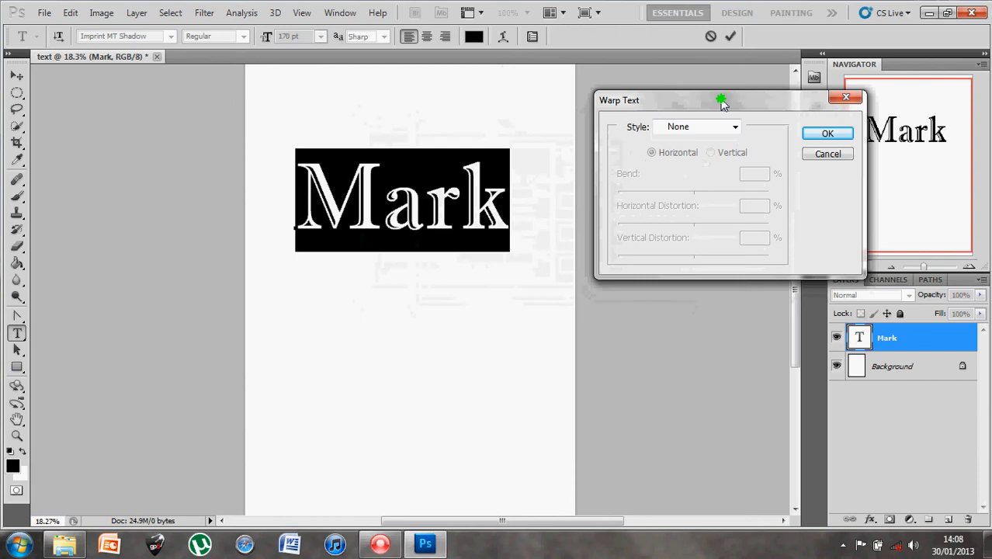
pyautogui.click(736, 128)
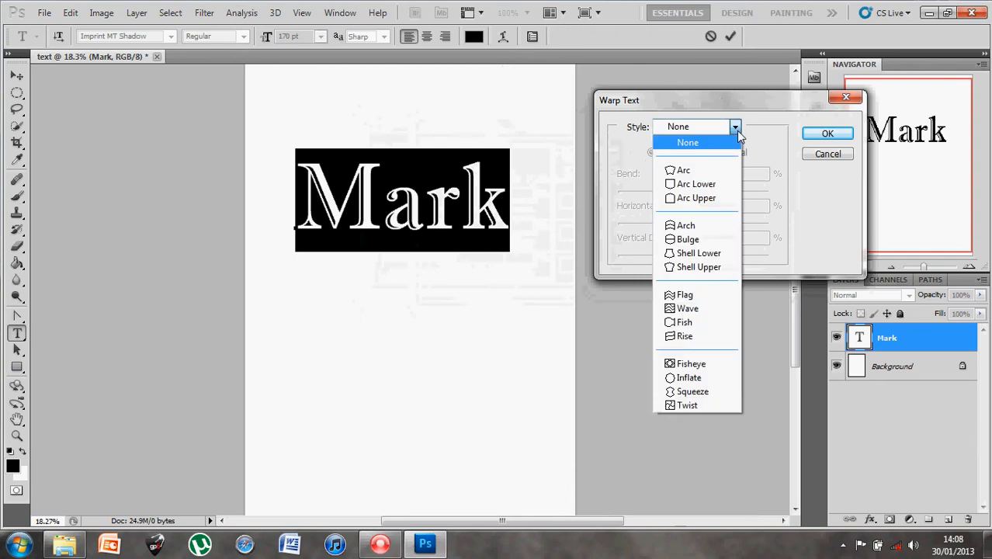
pyautogui.click(721, 168)
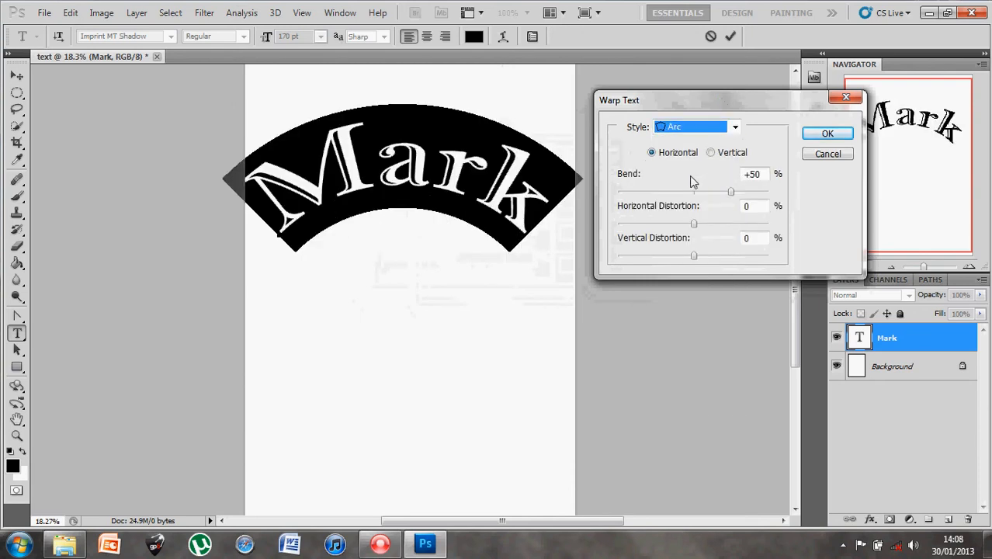
pyautogui.moveTo(730, 193); pyautogui.dragTo(694, 228)
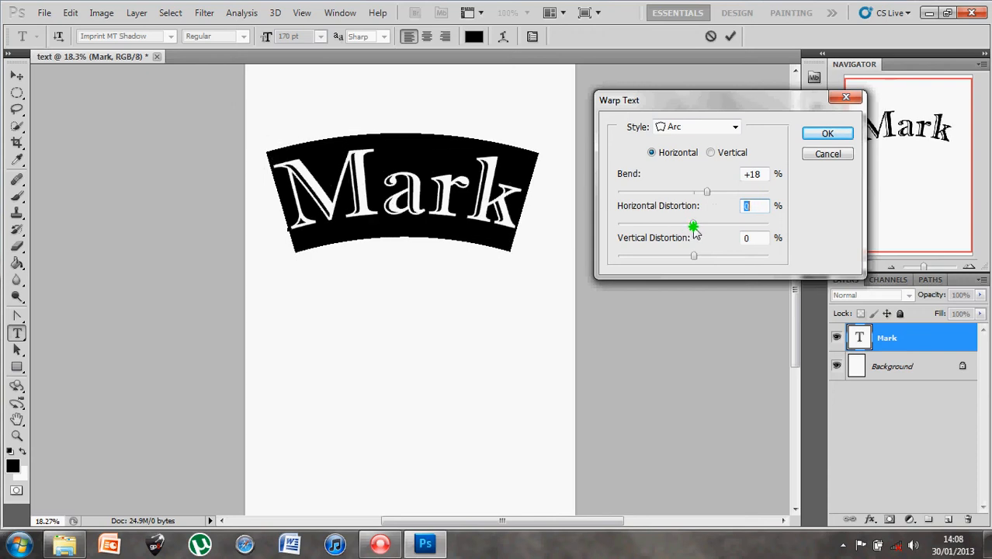
pyautogui.click(711, 152)
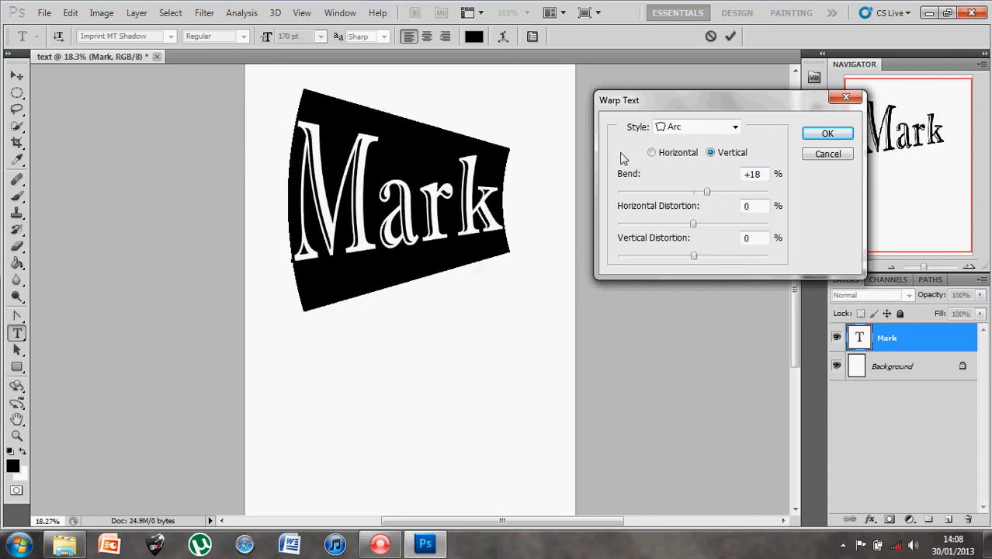
pyautogui.click(652, 152)
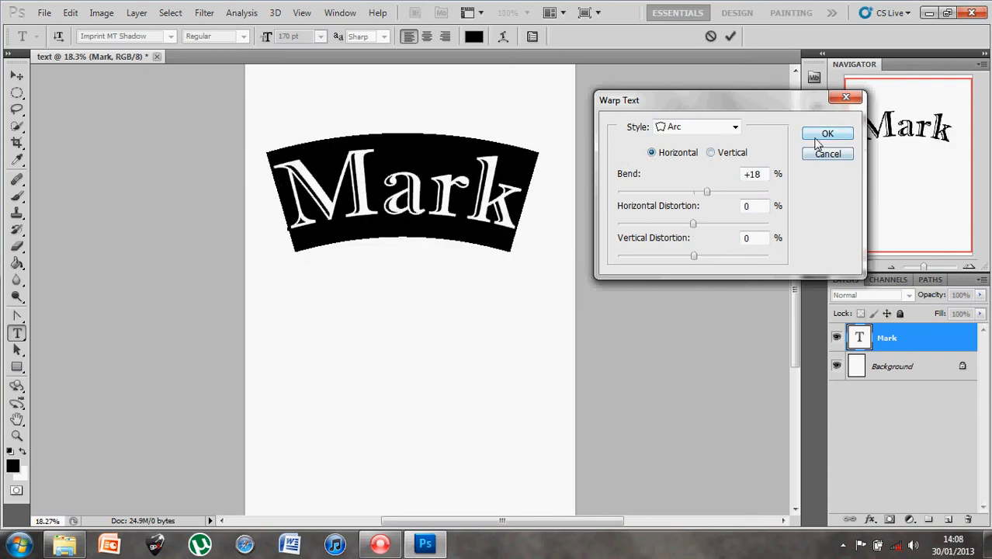
# Reset the name text's warp style to None and commit the text edits.
pyautogui.click(736, 128)
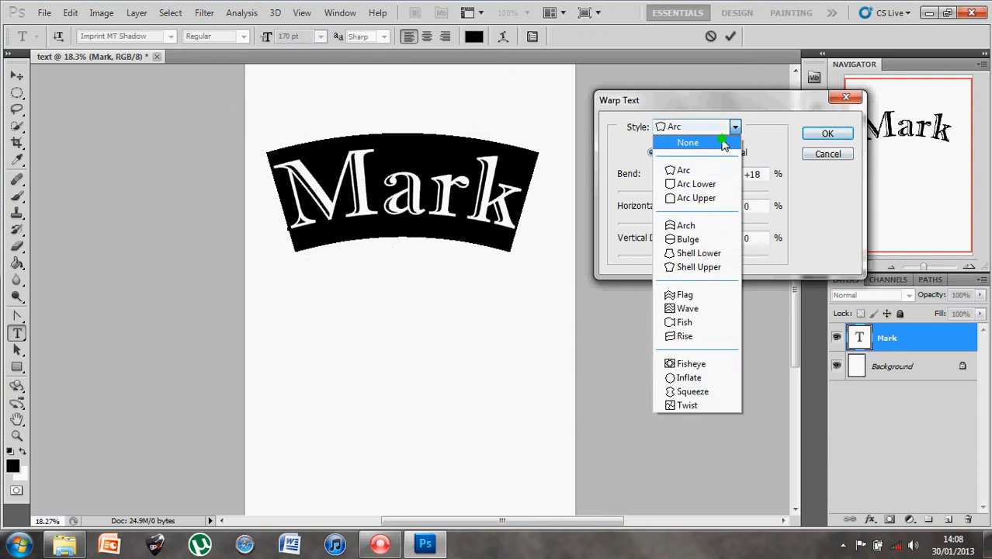
pyautogui.click(688, 143)
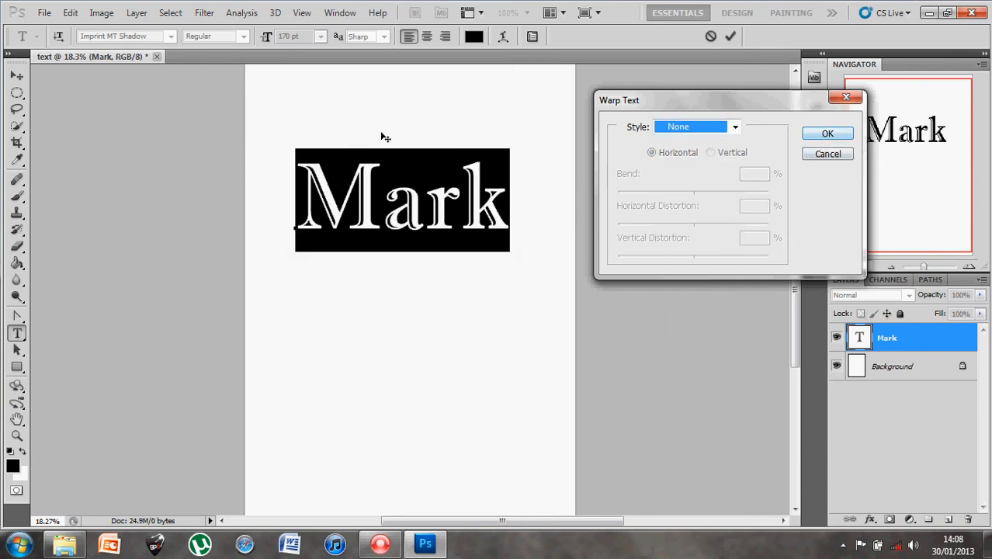
pyautogui.click(831, 136)
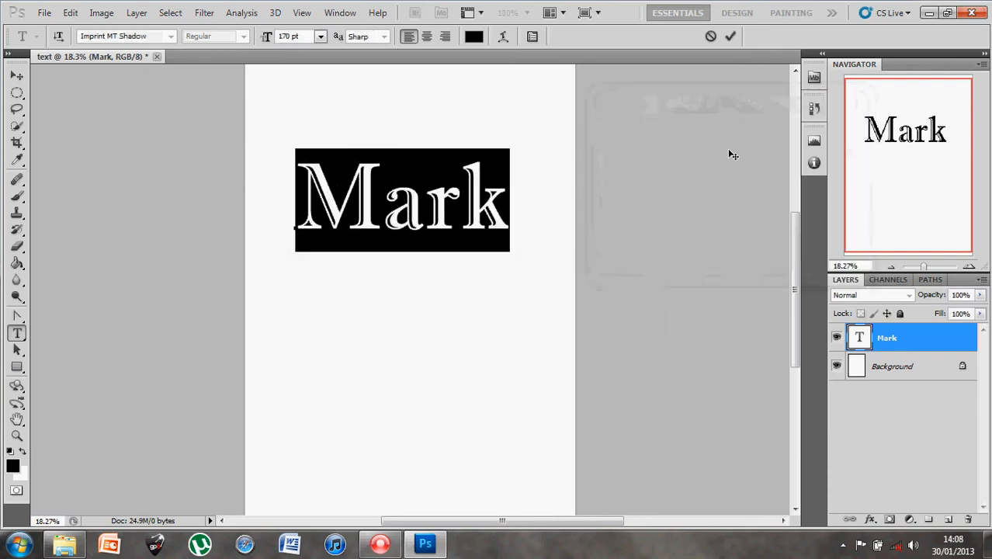
pyautogui.click(730, 36)
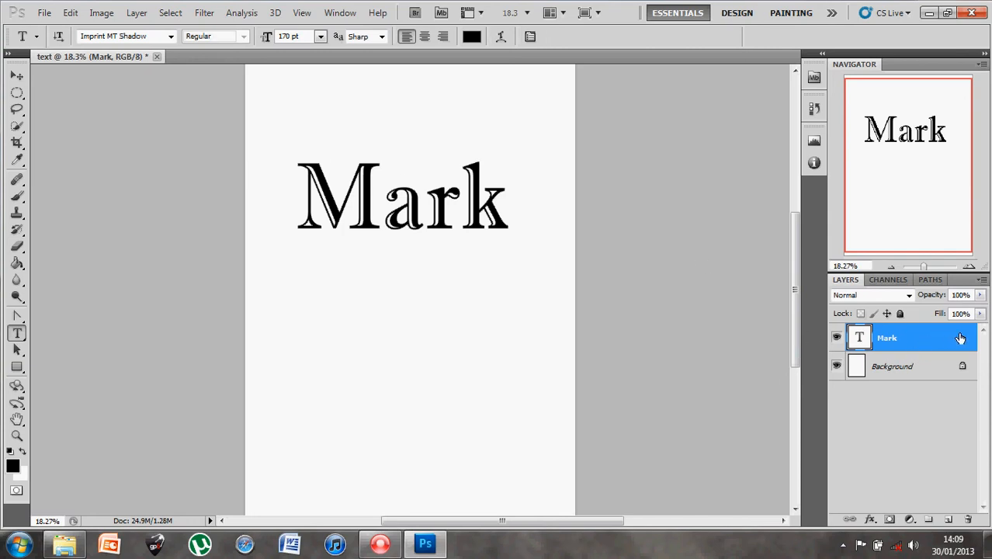
# Open the layer style settings for the name's text layer, keeping the name visible beside the dialog.
pyautogui.doubleClick(893, 339)
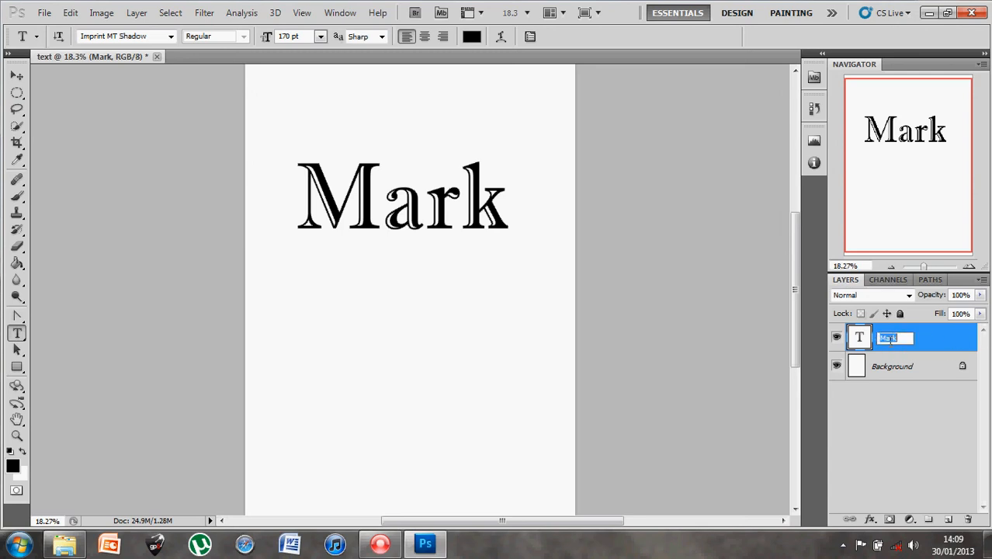
pyautogui.click(954, 342)
pyautogui.doubleClick(965, 339)
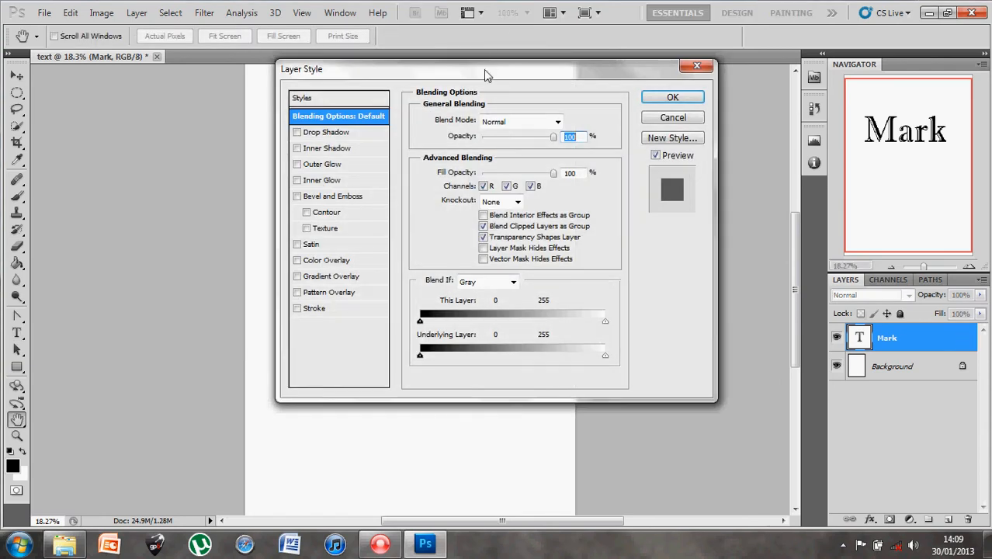
pyautogui.moveTo(485, 73); pyautogui.dragTo(728, 69)
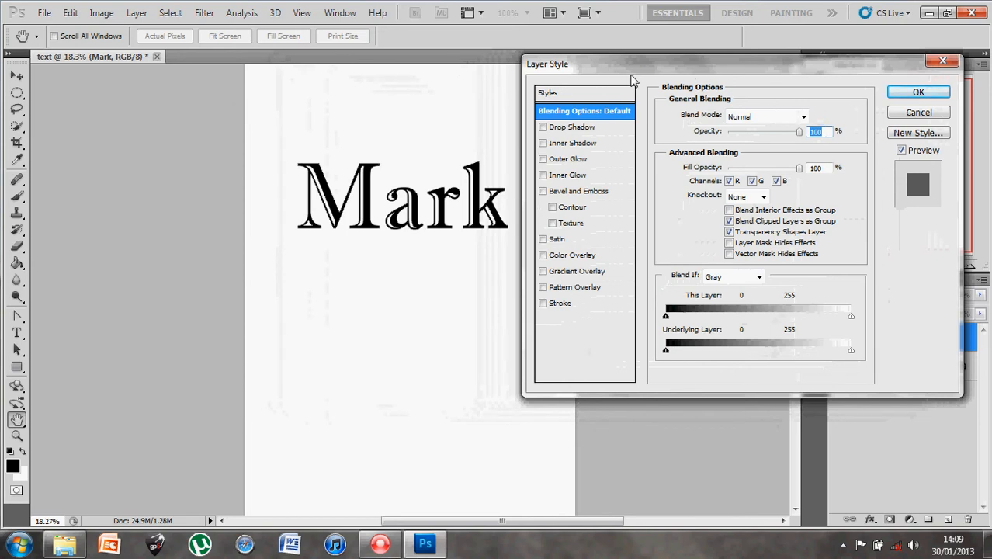
pyautogui.moveTo(619, 72); pyautogui.dragTo(633, 73)
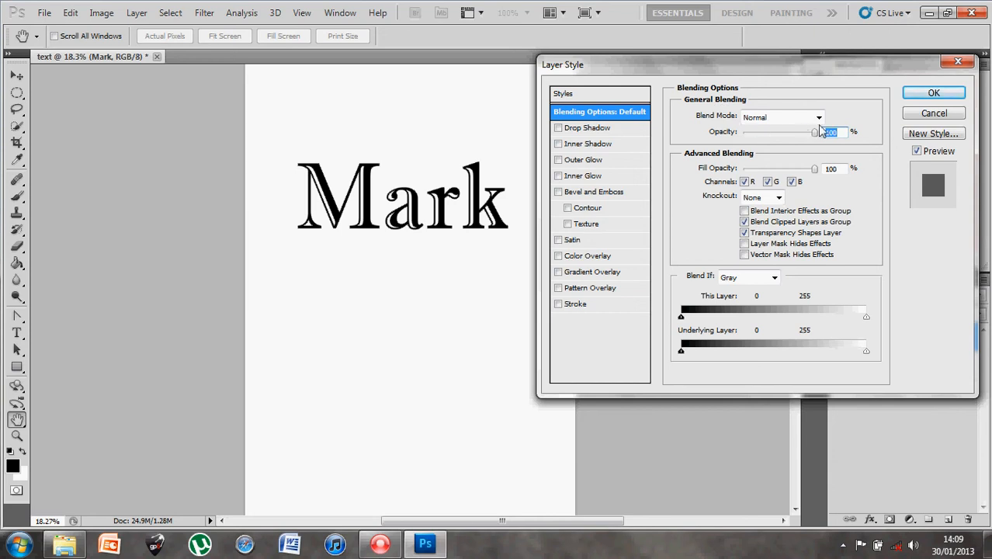
# Enable the Drop Shadow effect on the name, toggling it off and on to compare the appearance.
pyautogui.click(621, 129)
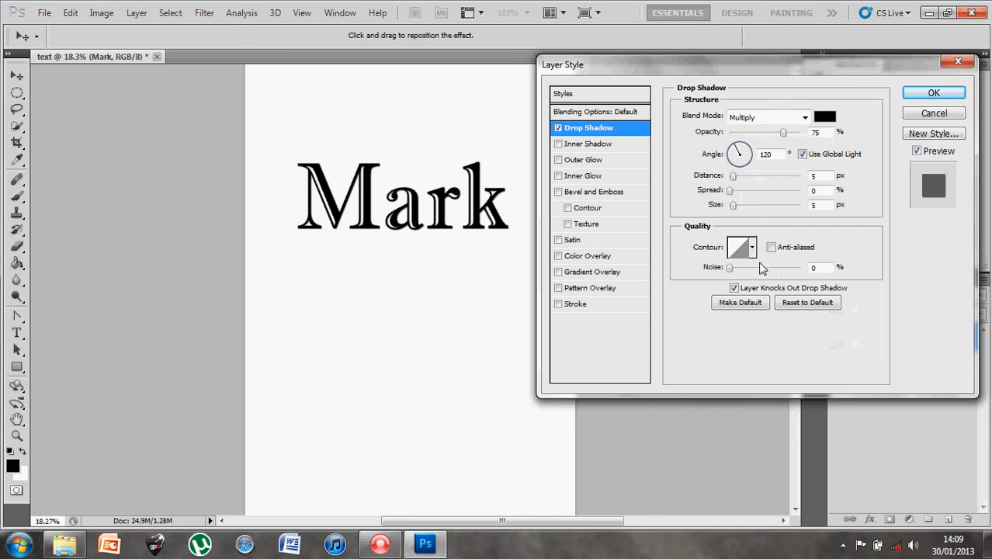
pyautogui.moveTo(718, 74); pyautogui.dragTo(728, 75)
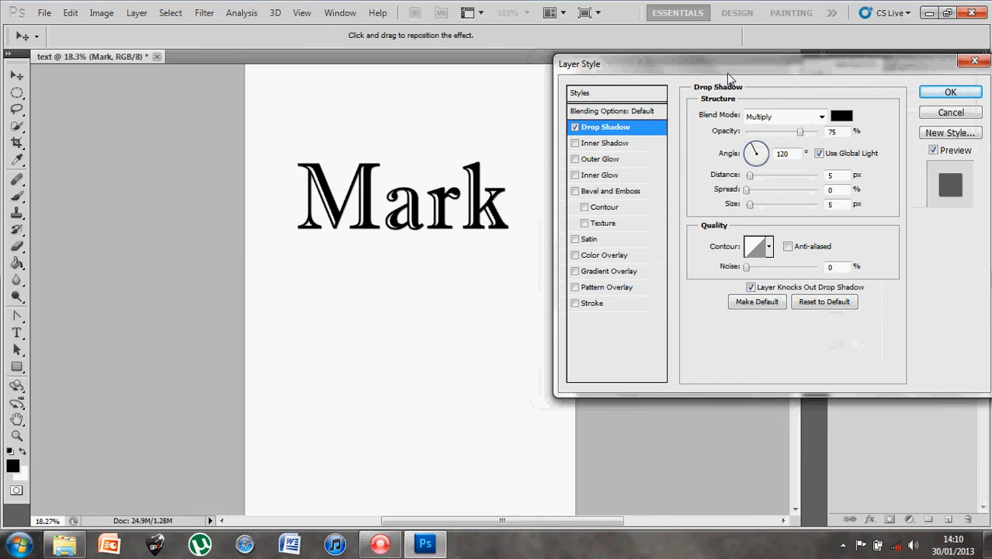
pyautogui.click(575, 129)
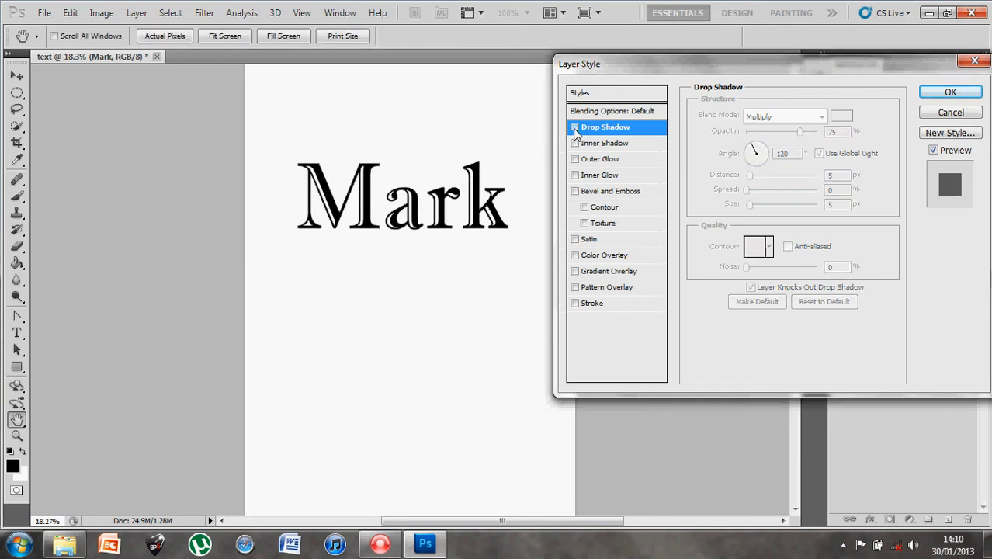
pyautogui.click(575, 128)
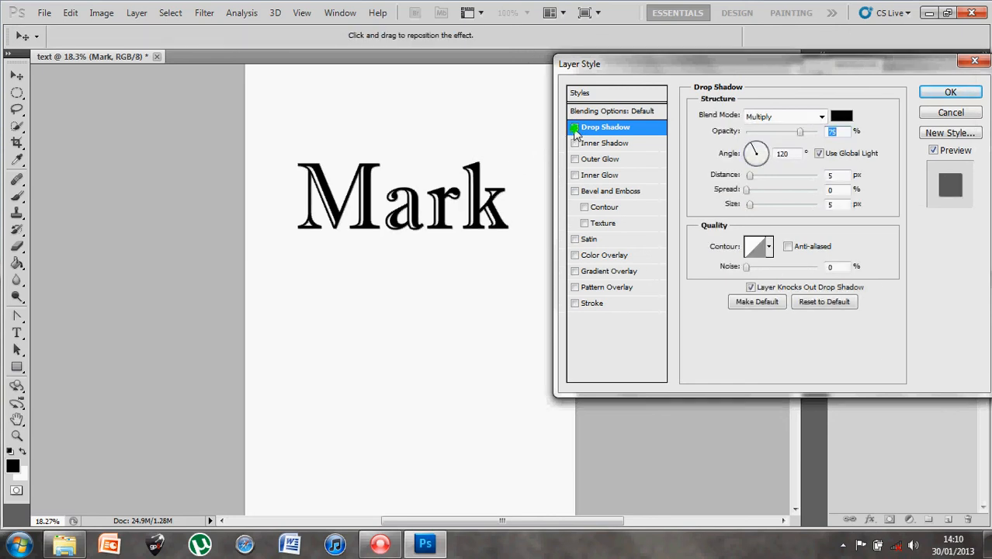
pyautogui.click(575, 128)
pyautogui.click(576, 128)
# Set the drop shadow to Normal blend mode, 40% opacity, 33 px distance, 2% spread and 21 px size.
pyautogui.click(821, 116)
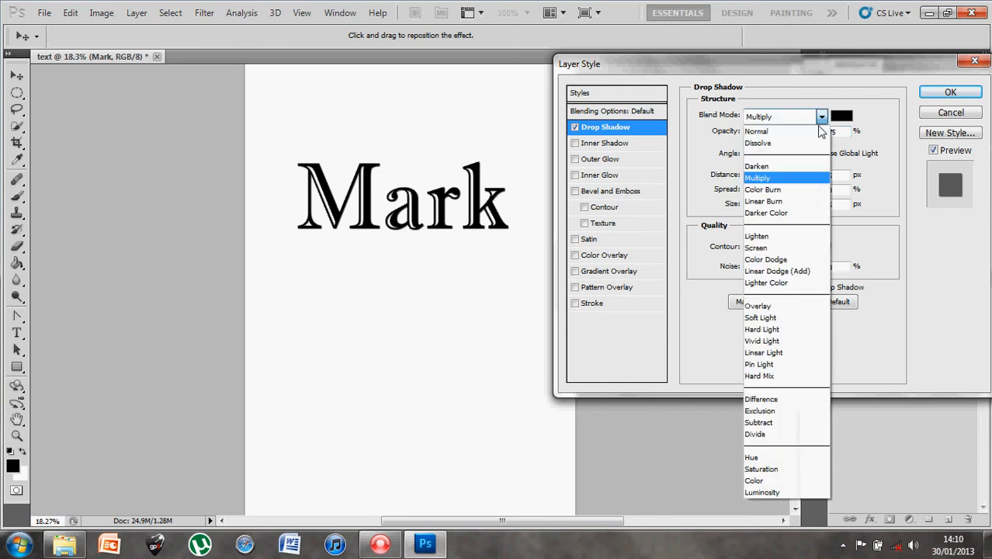
pyautogui.click(811, 132)
pyautogui.moveTo(801, 134); pyautogui.dragTo(813, 138)
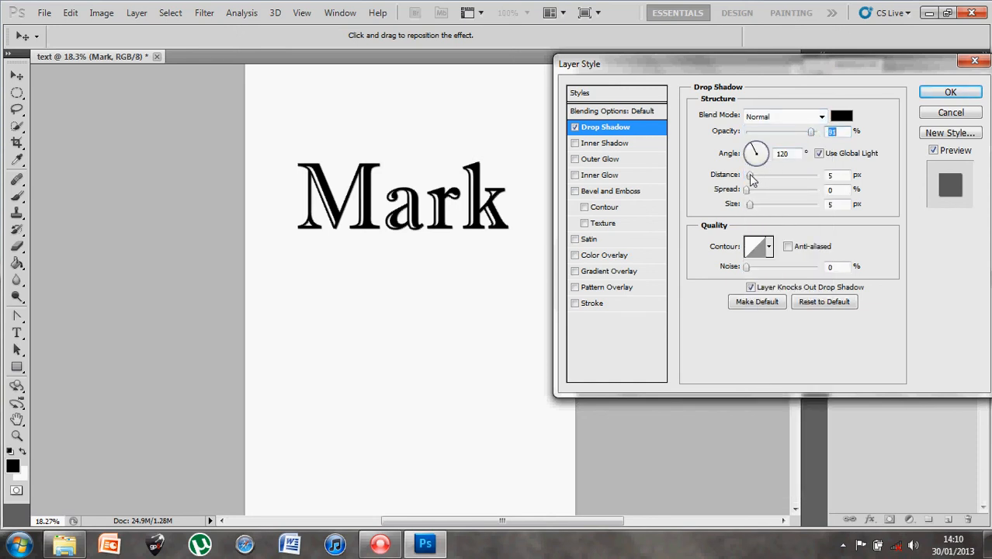
pyautogui.moveTo(750, 176)
pyautogui.mouseDown()
pyautogui.moveTo(757, 203)
pyautogui.moveTo(747, 204)
pyautogui.moveTo(760, 182)
pyautogui.moveTo(810, 188)
pyautogui.moveTo(752, 193)
pyautogui.moveTo(785, 198)
pyautogui.moveTo(759, 207)
pyautogui.moveTo(762, 193)
pyautogui.moveTo(748, 196)
pyautogui.mouseUp()
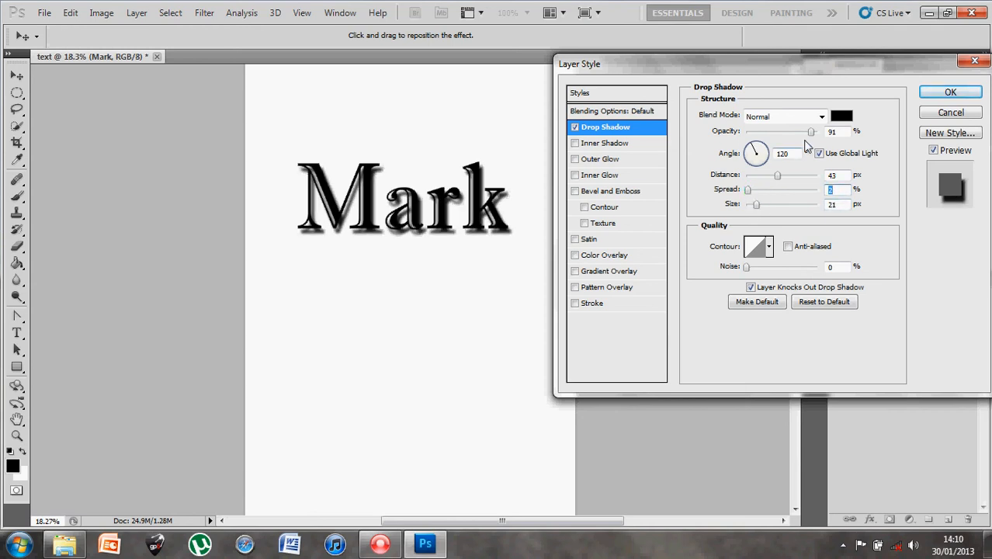
pyautogui.moveTo(811, 131); pyautogui.dragTo(774, 137)
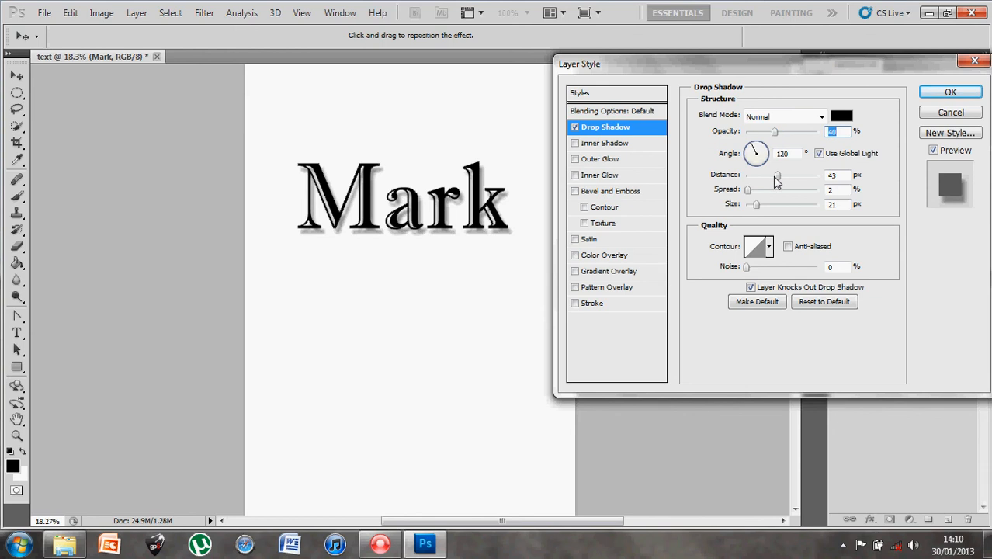
pyautogui.moveTo(776, 177); pyautogui.dragTo(770, 177)
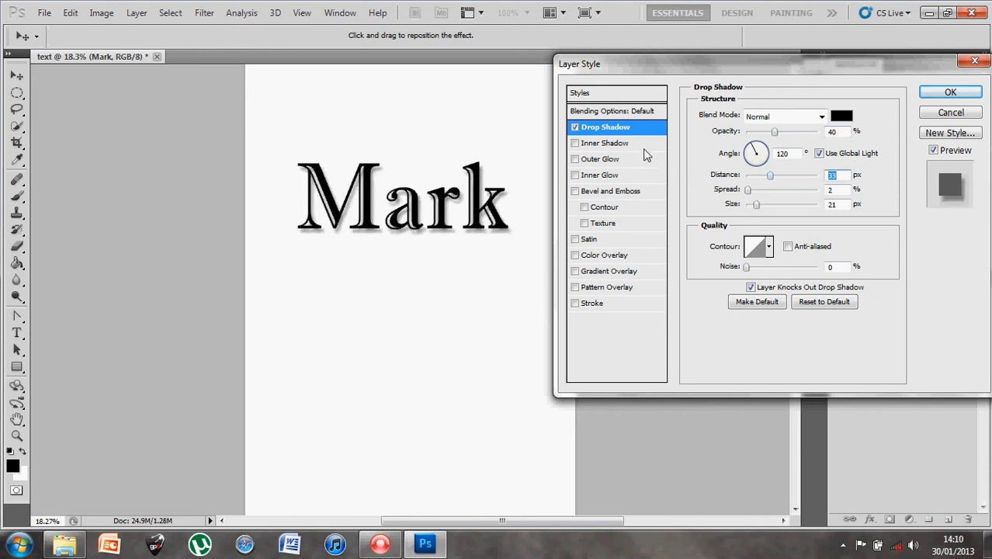
# Enable the Inner Shadow effect and set the drop shadow's color to red (ff0000).
pyautogui.click(643, 145)
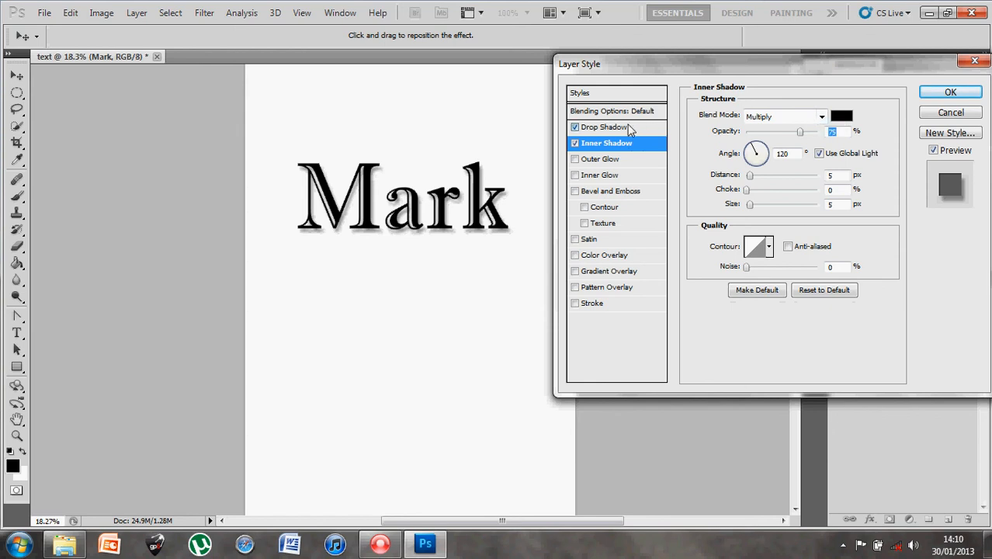
pyautogui.click(627, 127)
pyautogui.click(842, 117)
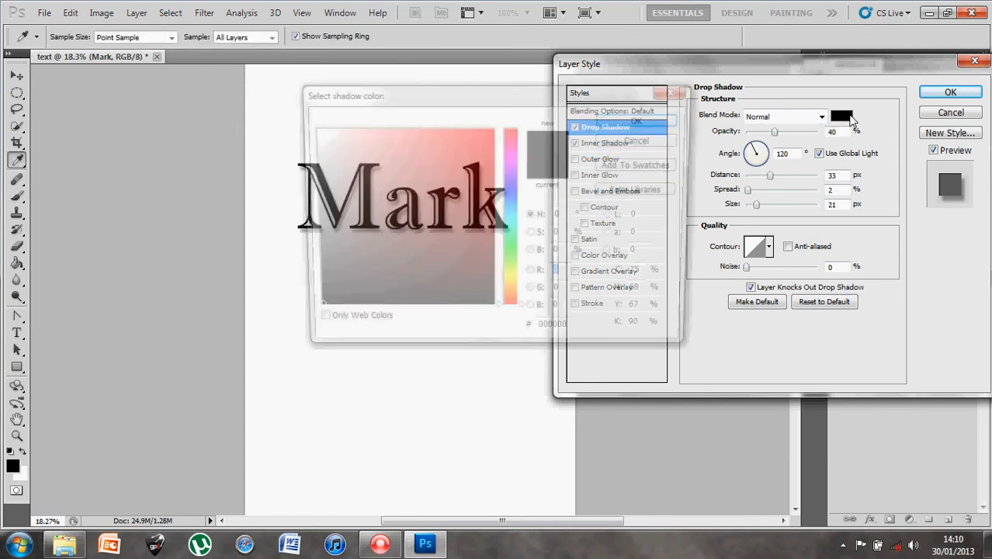
pyautogui.write('255')
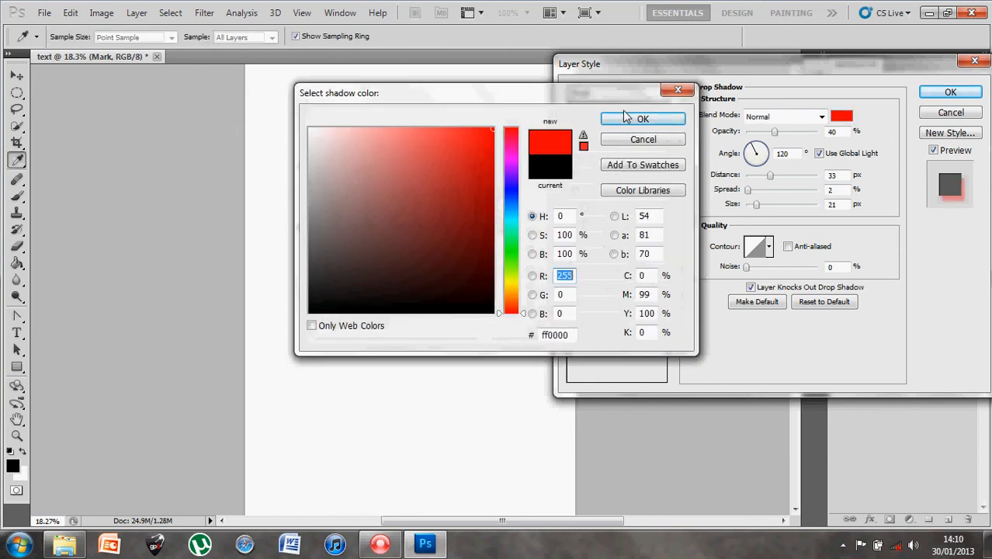
pyautogui.click(624, 117)
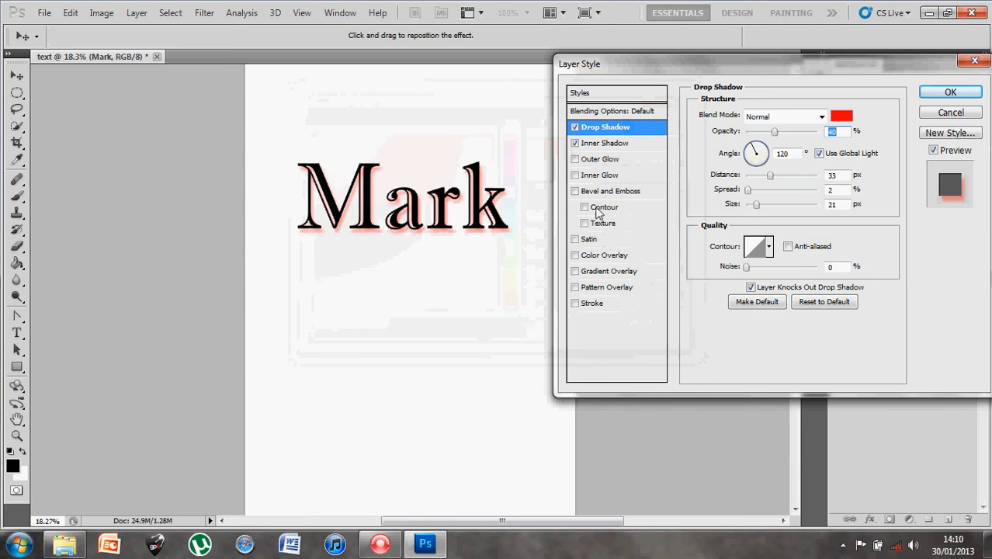
# Try the Outer Glow effect, toggling it and the Inner Shadow to compare the name's appearance.
pyautogui.click(575, 145)
pyautogui.click(615, 159)
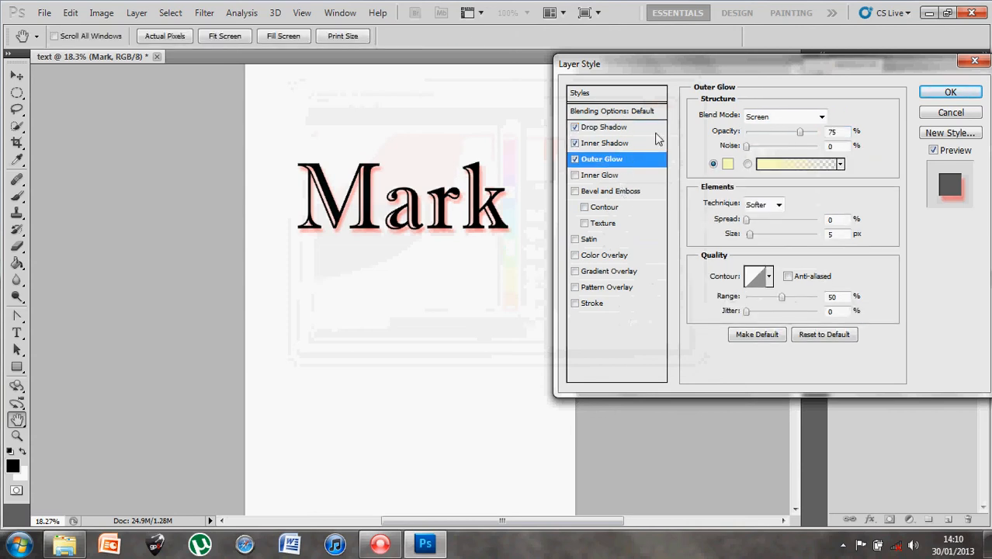
pyautogui.click(576, 159)
pyautogui.click(575, 160)
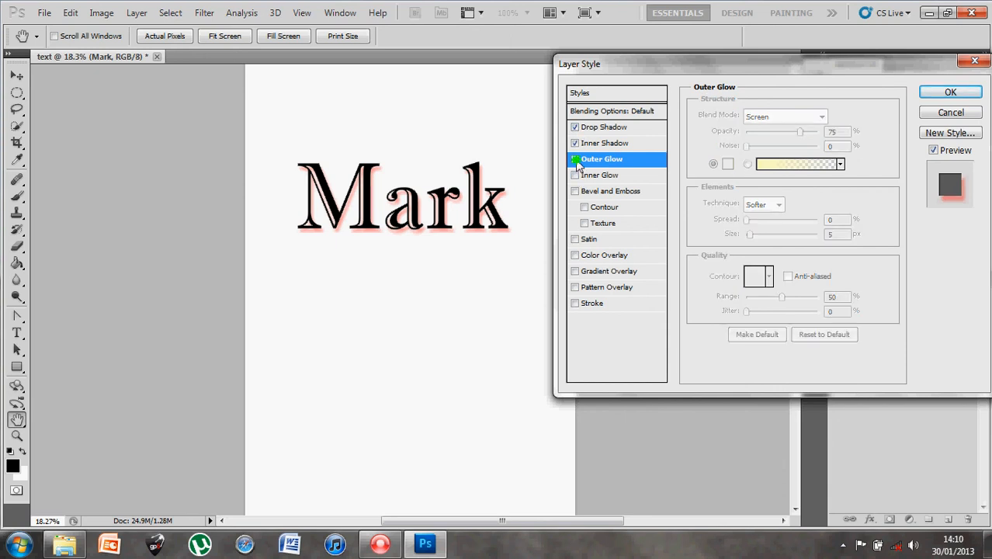
pyautogui.click(574, 143)
pyautogui.click(574, 143)
pyautogui.click(575, 160)
# Add a Stroke effect to the name and set its color to bright pink.
pyautogui.click(575, 304)
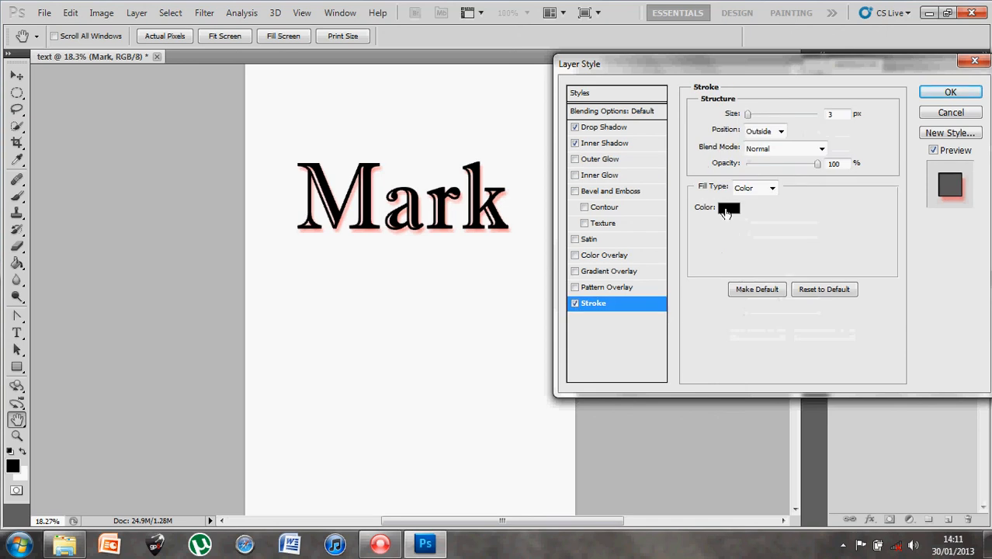
pyautogui.click(728, 209)
pyautogui.moveTo(487, 143)
pyautogui.mouseDown()
pyautogui.moveTo(494, 128)
pyautogui.moveTo(511, 149)
pyautogui.mouseUp()
pyautogui.click(643, 121)
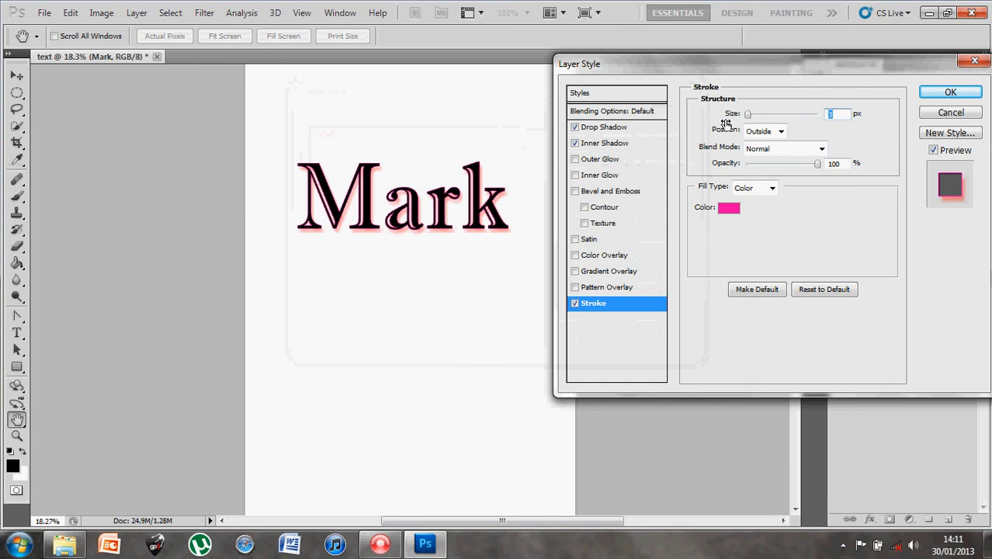
# Set the stroke size to 6 px at 100% opacity and apply the layer style.
pyautogui.click(750, 115)
pyautogui.moveTo(751, 117); pyautogui.dragTo(751, 116)
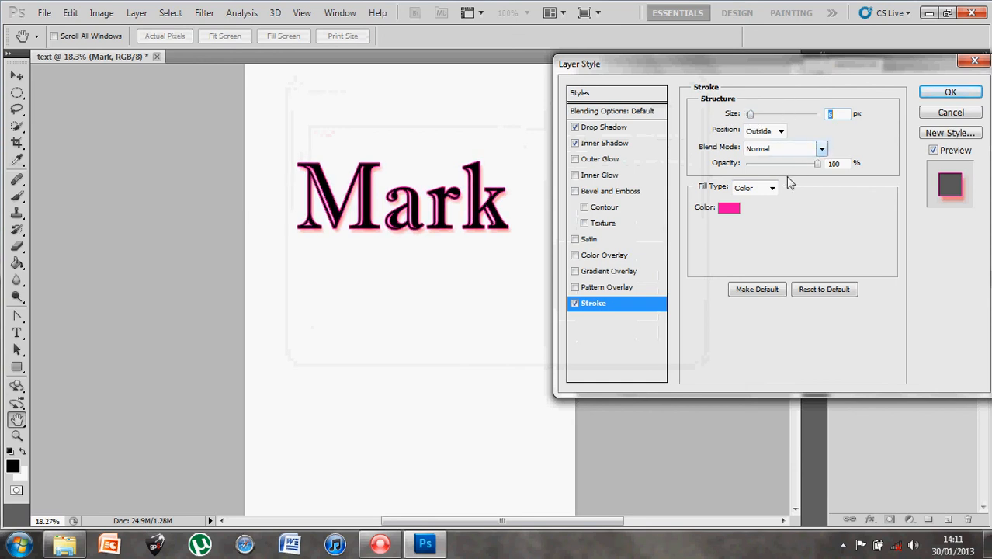
pyautogui.click(817, 167)
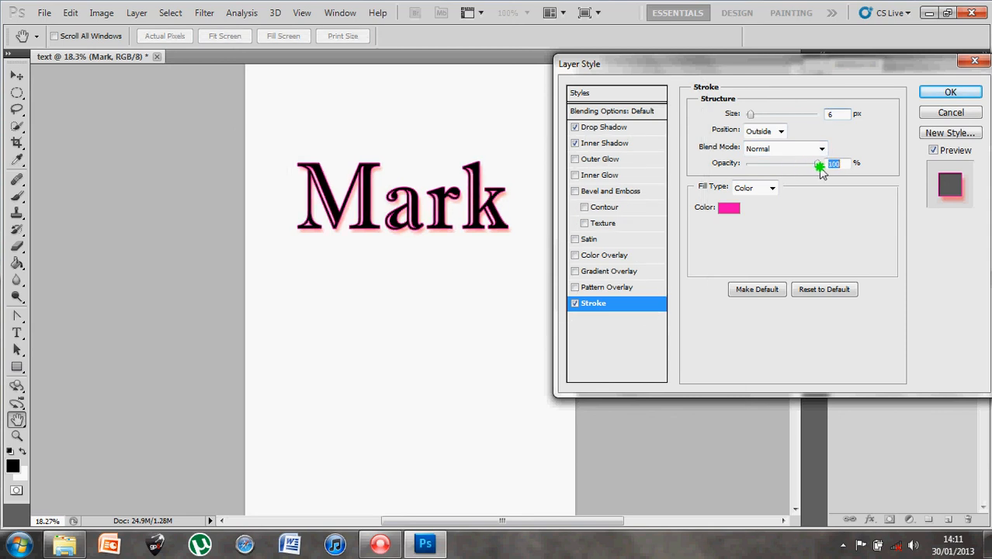
pyautogui.moveTo(810, 68); pyautogui.dragTo(608, 73)
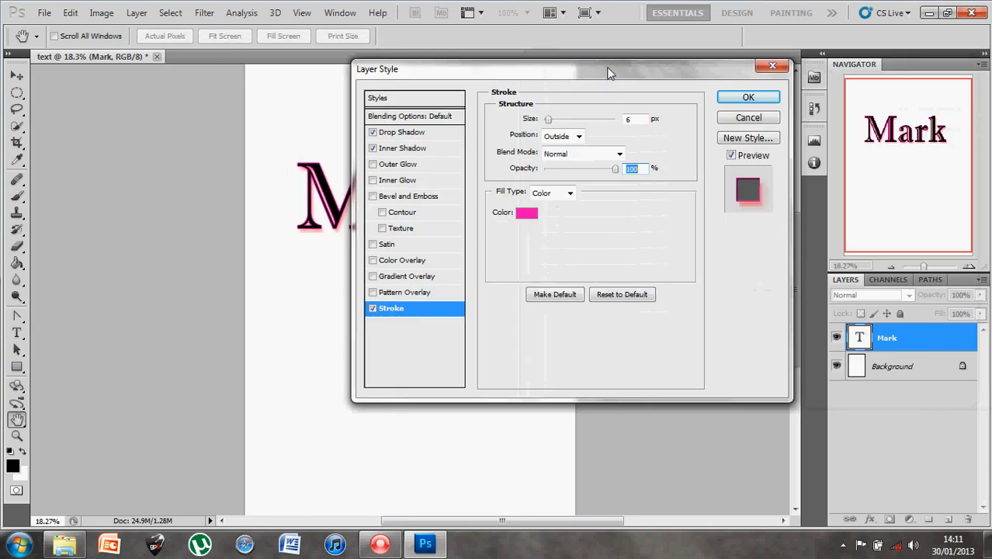
pyautogui.click(722, 98)
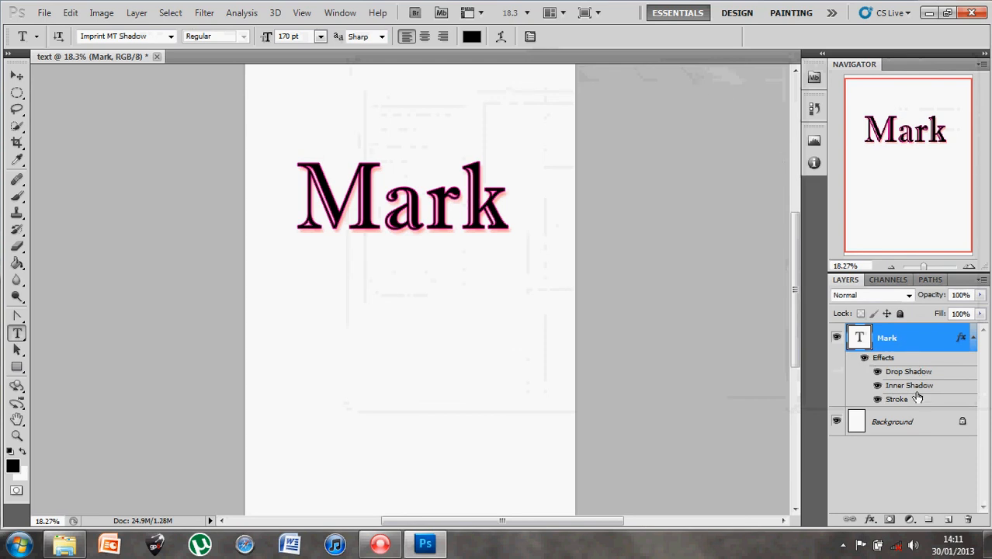
# Toggle the Drop Shadow, Inner Shadow and Stroke effects individually and all together to compare the name's look, and collapse the effects list.
pyautogui.click(878, 399)
pyautogui.click(878, 374)
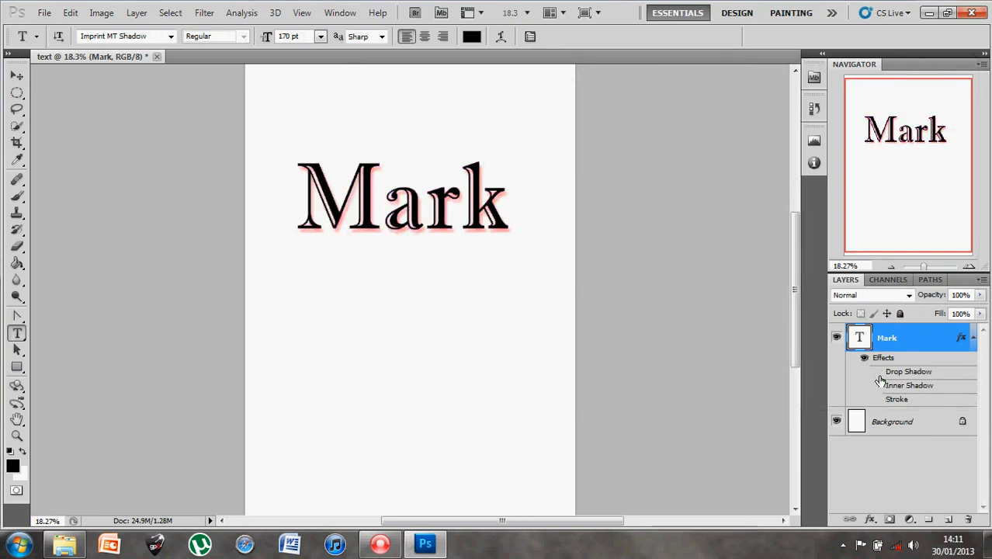
pyautogui.click(877, 385)
pyautogui.click(878, 398)
pyautogui.click(877, 375)
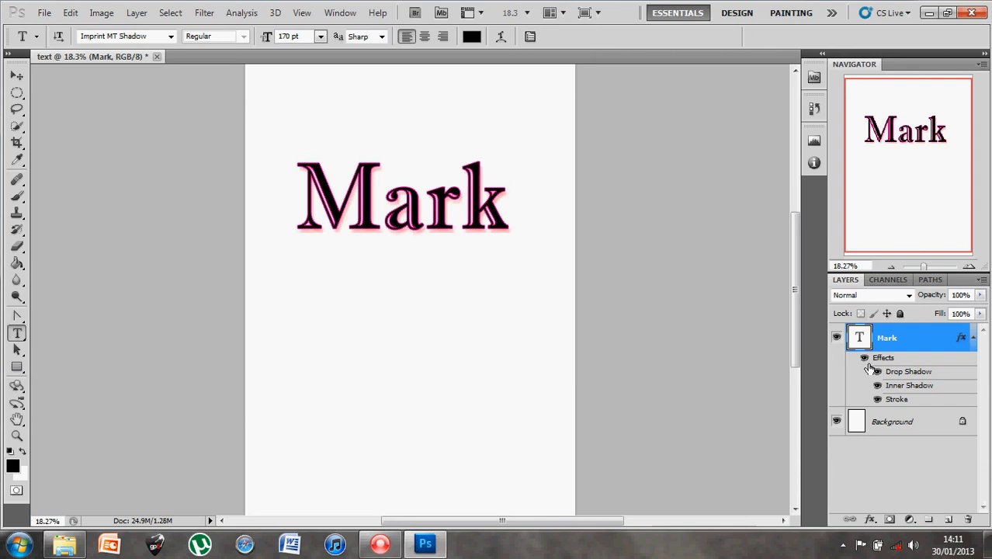
pyautogui.click(864, 358)
pyautogui.click(865, 358)
pyautogui.click(973, 340)
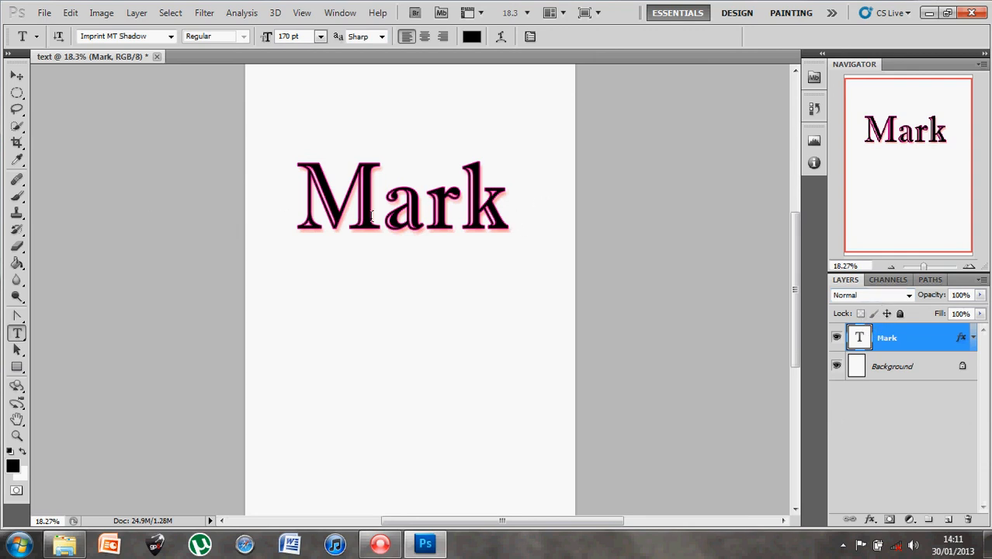
# Add the first name again as vertical text on the page below the horizontal name, using the Vertical Type tool.
pyautogui.moveTo(17, 334); pyautogui.dragTo(68, 347)
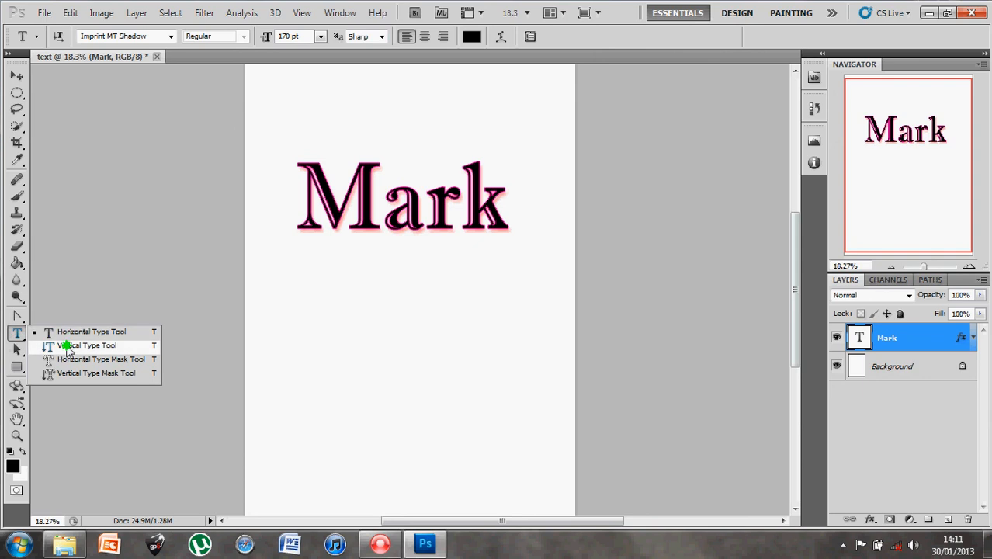
pyautogui.moveTo(67, 348); pyautogui.dragTo(68, 347)
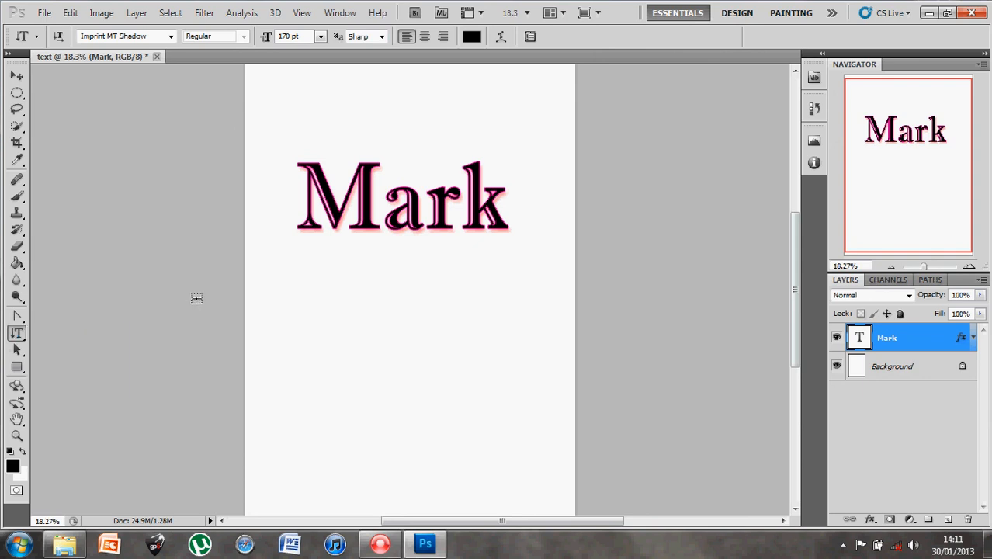
pyautogui.click(297, 301)
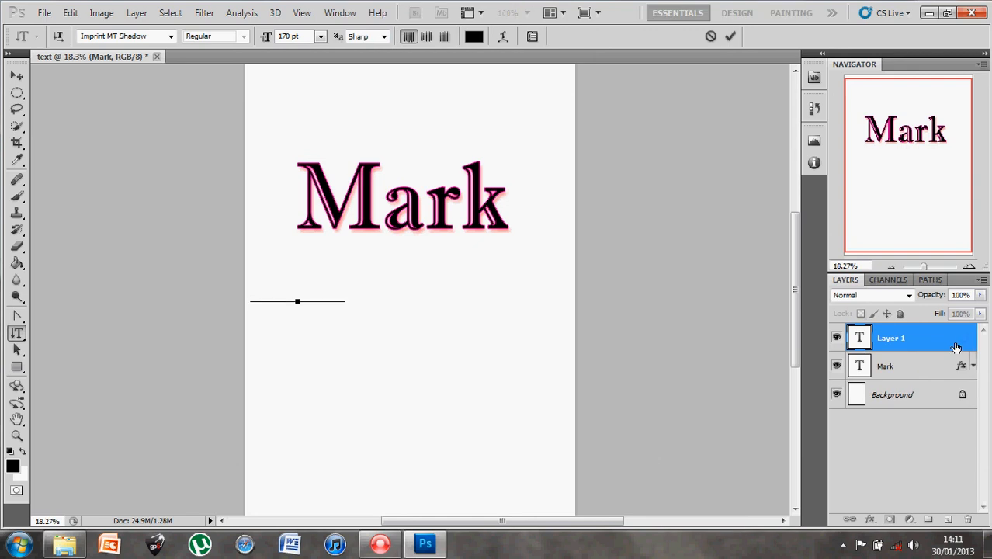
pyautogui.write('Ma')
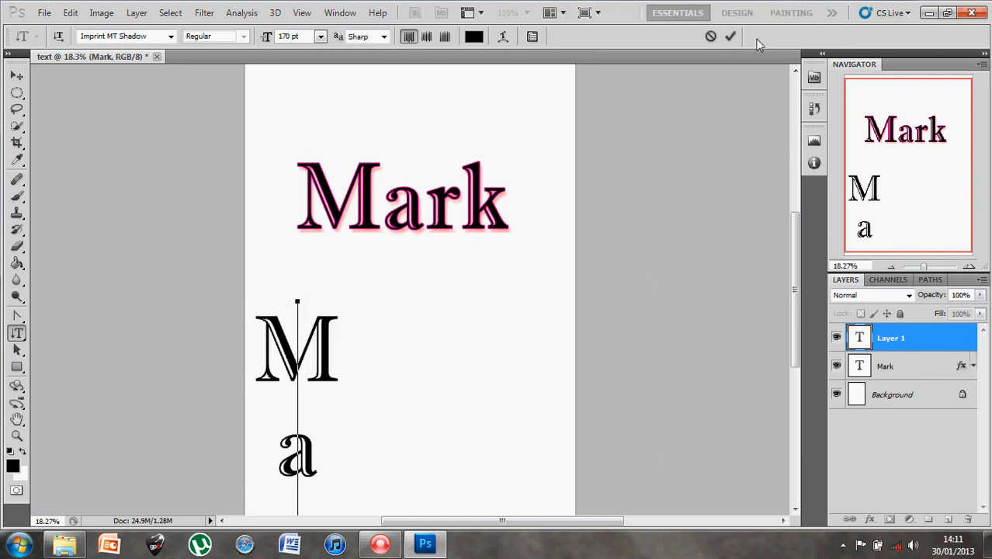
pyautogui.click(731, 37)
# Move the vertical name up along the page's left side and shift the horizontal name right so the two do not overlap.
pyautogui.click(16, 75)
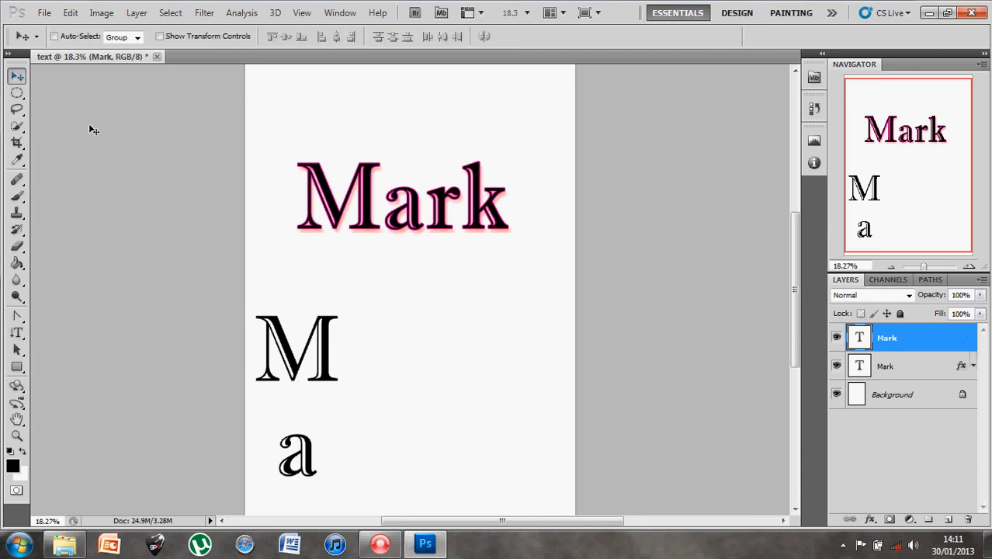
pyautogui.moveTo(278, 376); pyautogui.dragTo(282, 154)
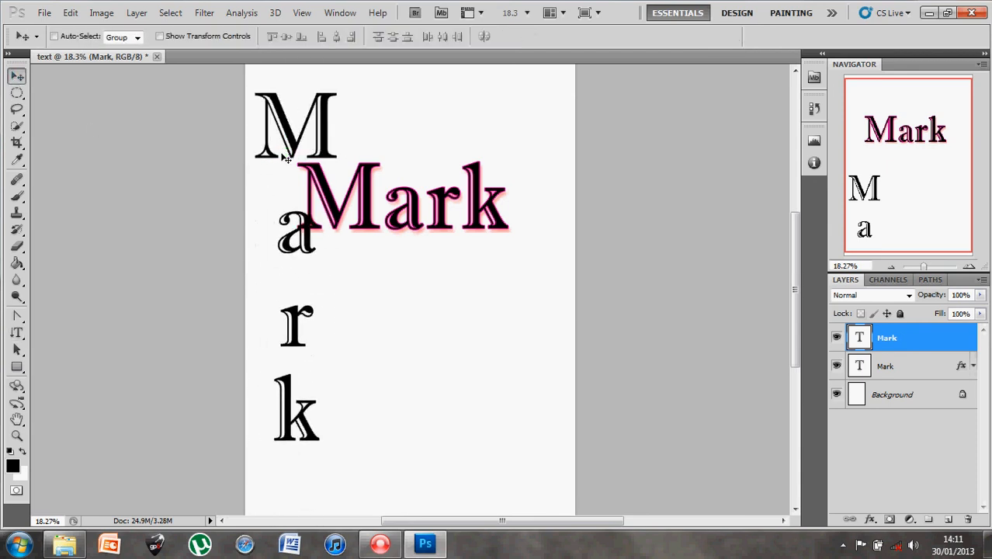
pyautogui.click(918, 366)
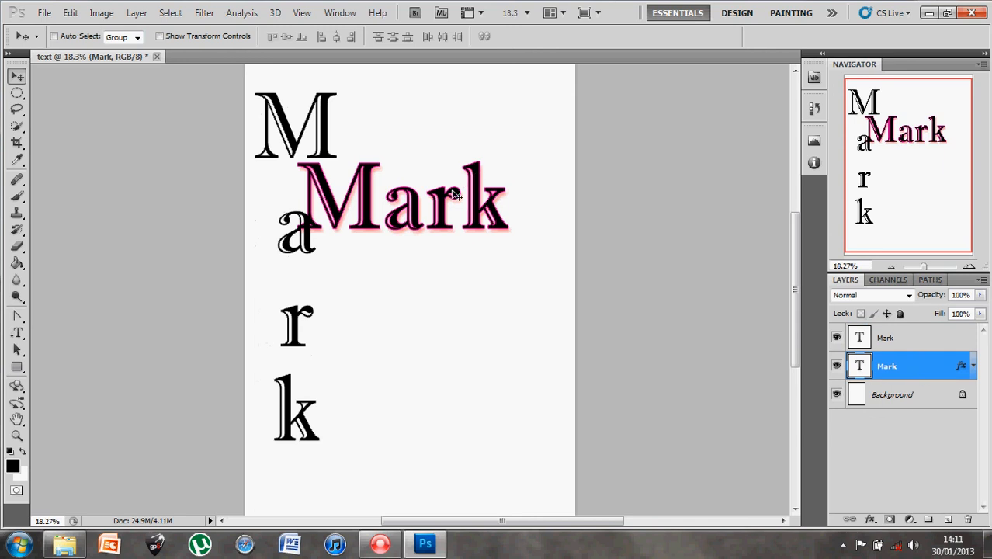
pyautogui.moveTo(455, 195); pyautogui.dragTo(501, 200)
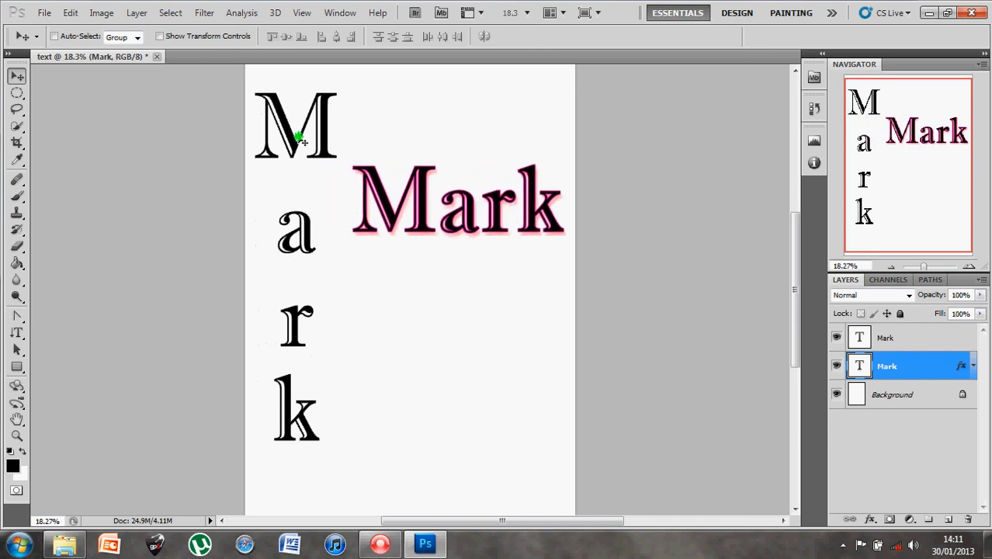
pyautogui.click(939, 348)
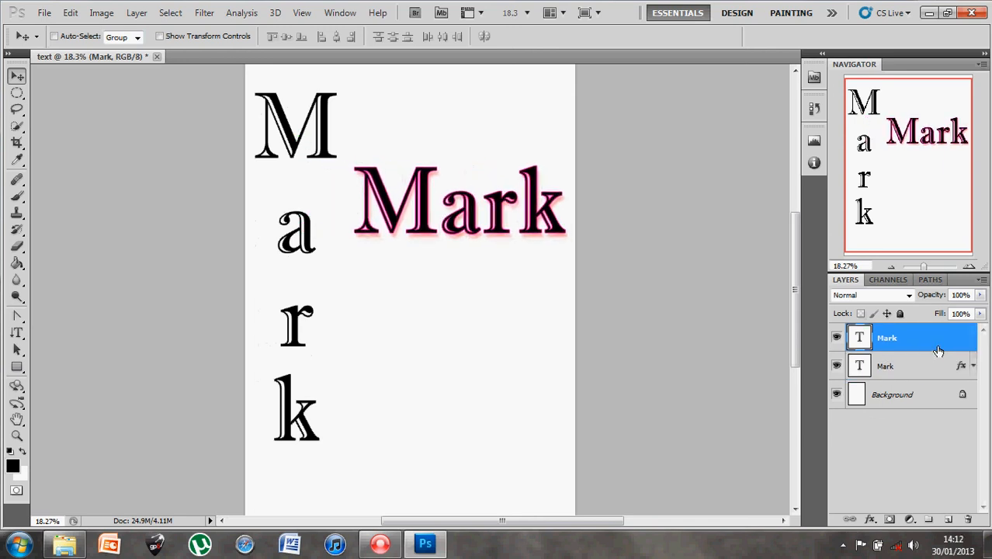
pyautogui.moveTo(306, 129); pyautogui.dragTo(325, 142)
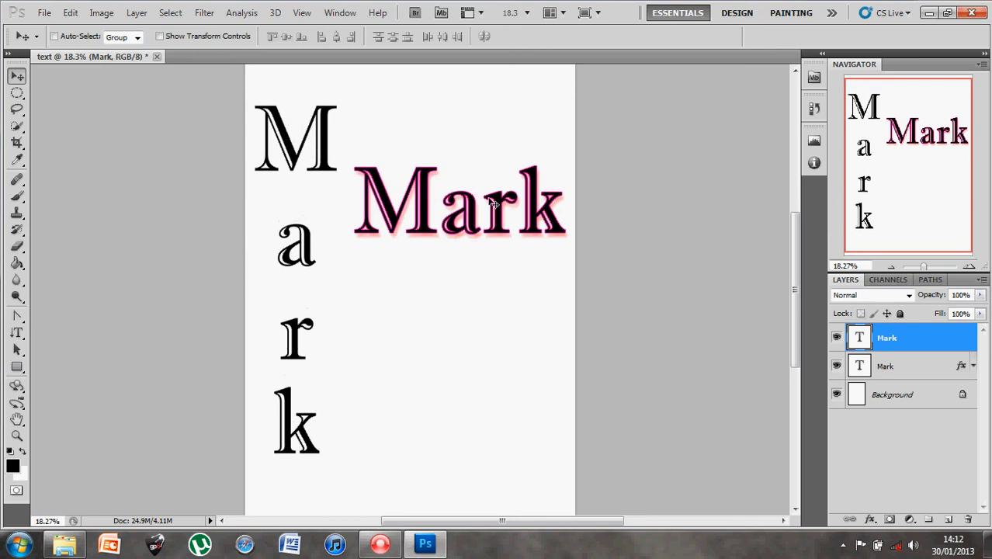
# Review the effects on the horizontal name's layer and copy its layer style.
pyautogui.click(974, 366)
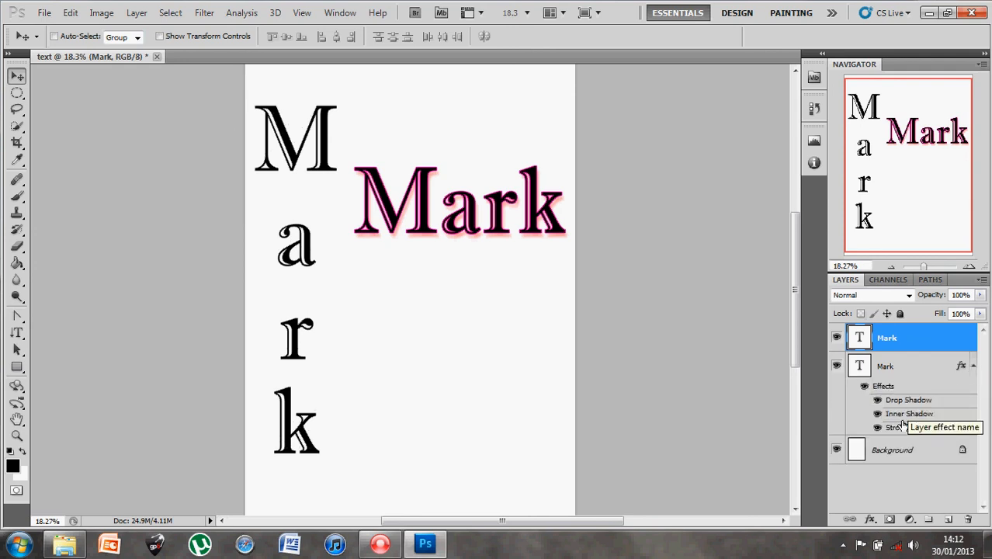
pyautogui.click(974, 367)
pyautogui.rightClick(930, 365)
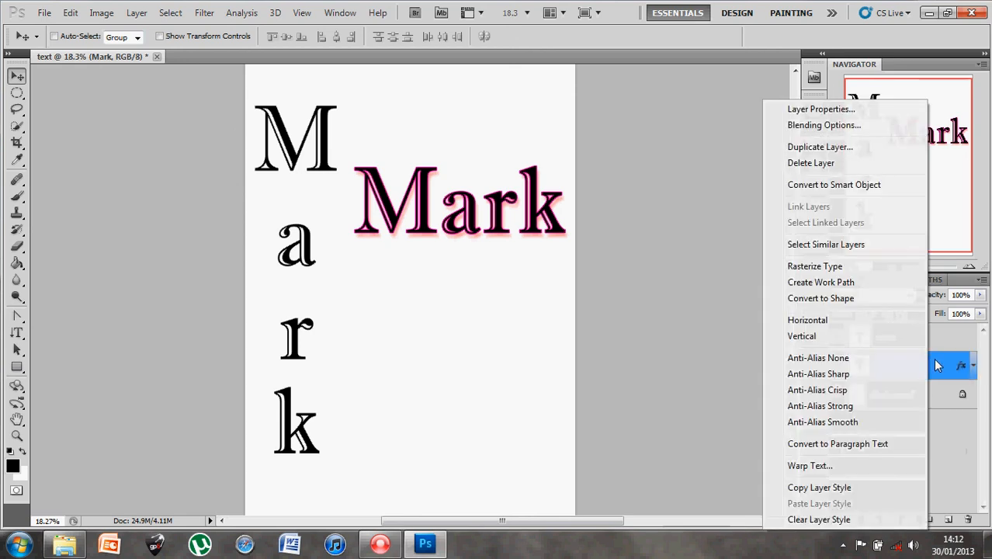
pyautogui.click(826, 489)
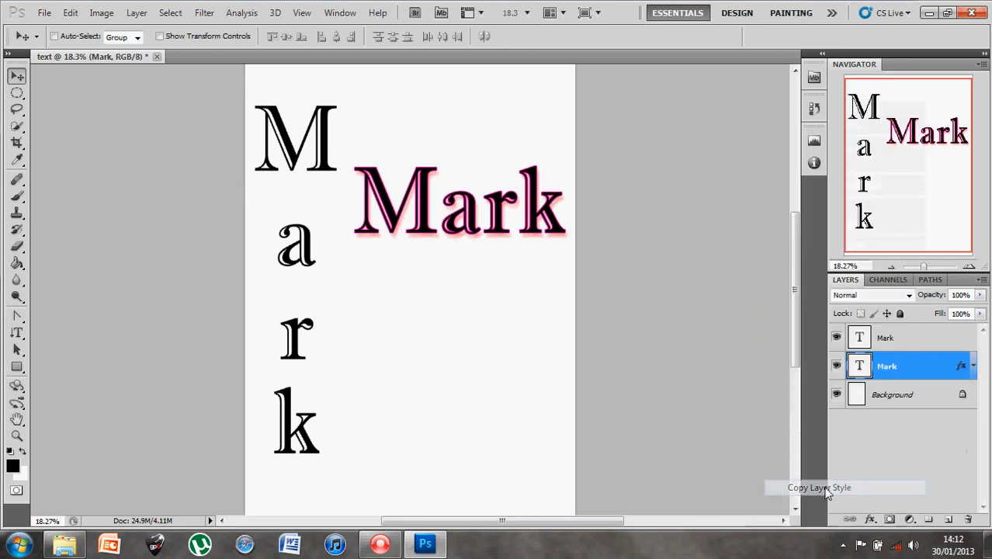
# Rename the vertical text's layer by adding a V after the name.
pyautogui.click(896, 337)
pyautogui.doubleClick(887, 337)
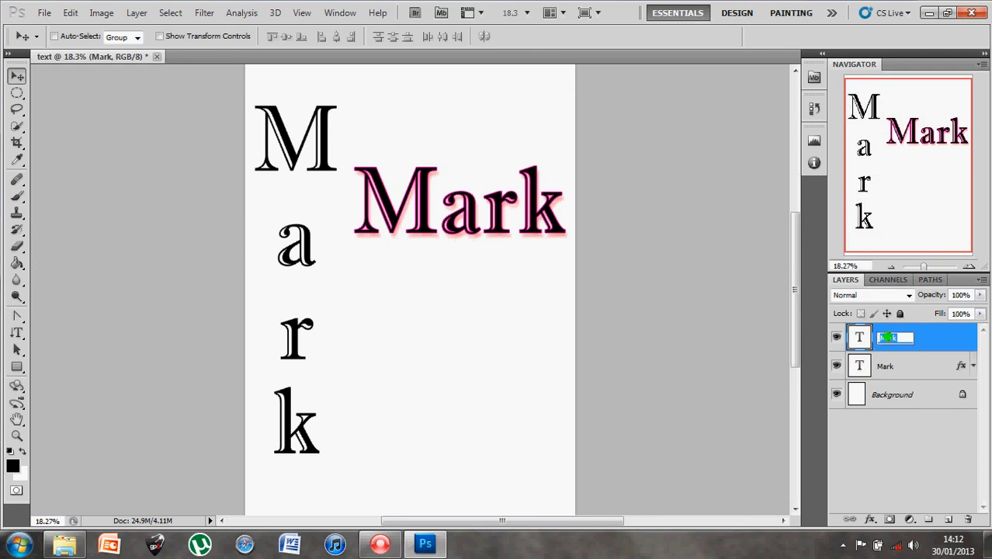
pyautogui.click(900, 338)
pyautogui.click(947, 339)
# Paste the copied layer style onto the vertical name's layer and collapse its effects list.
pyautogui.rightClick(943, 338)
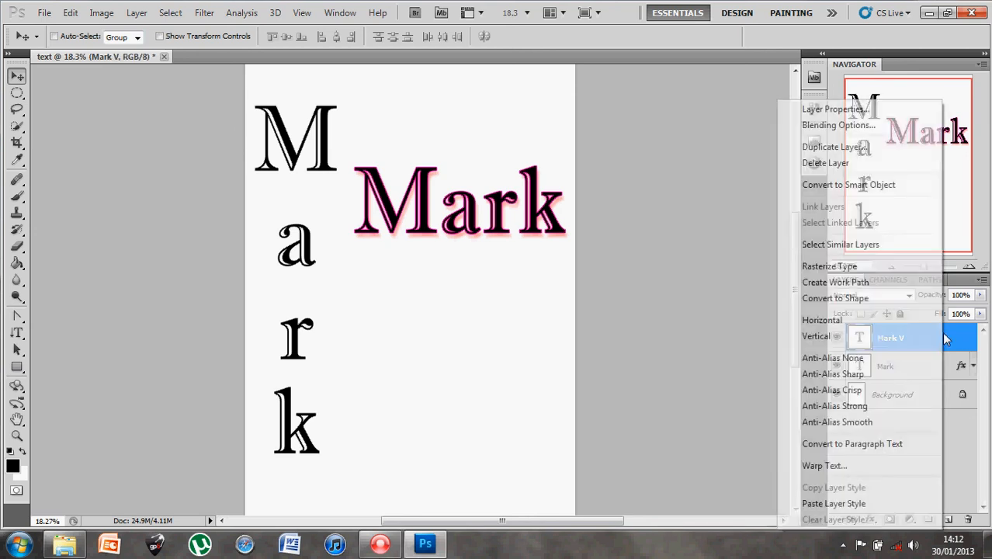
pyautogui.click(834, 503)
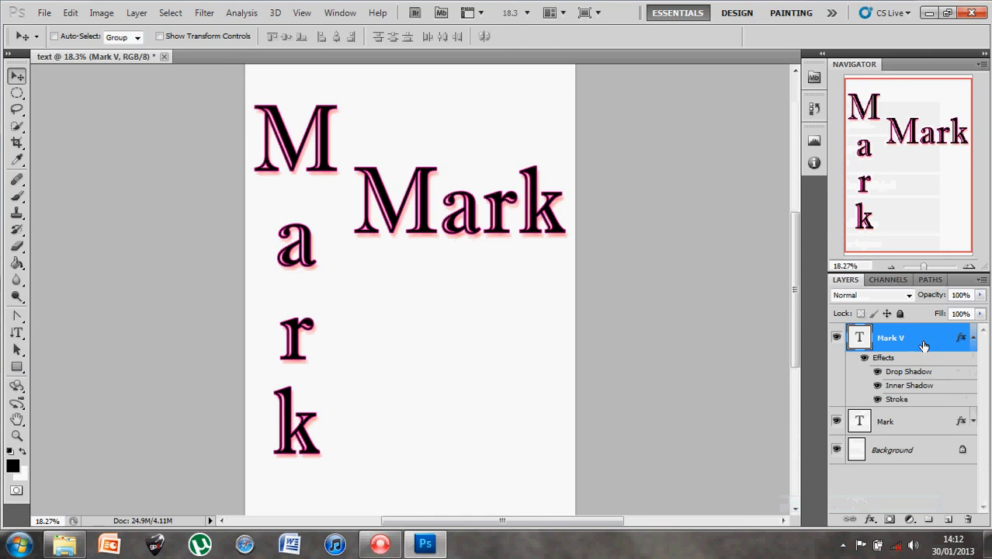
pyautogui.click(974, 337)
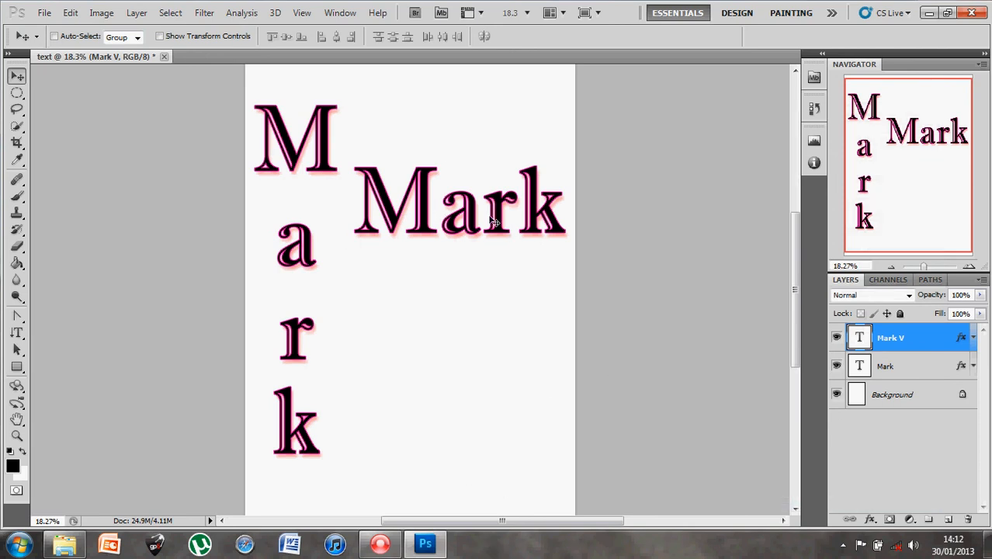
pyautogui.moveTo(379, 543)
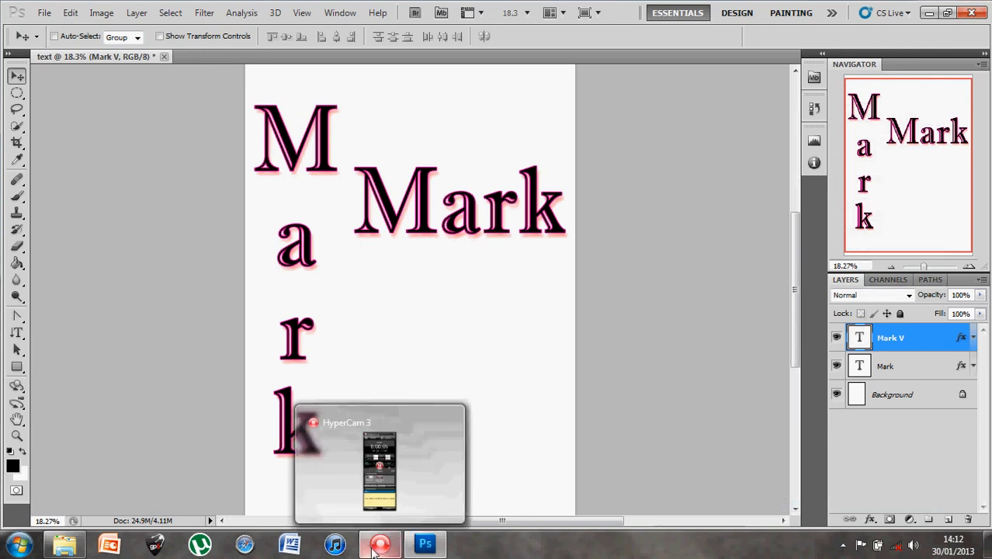